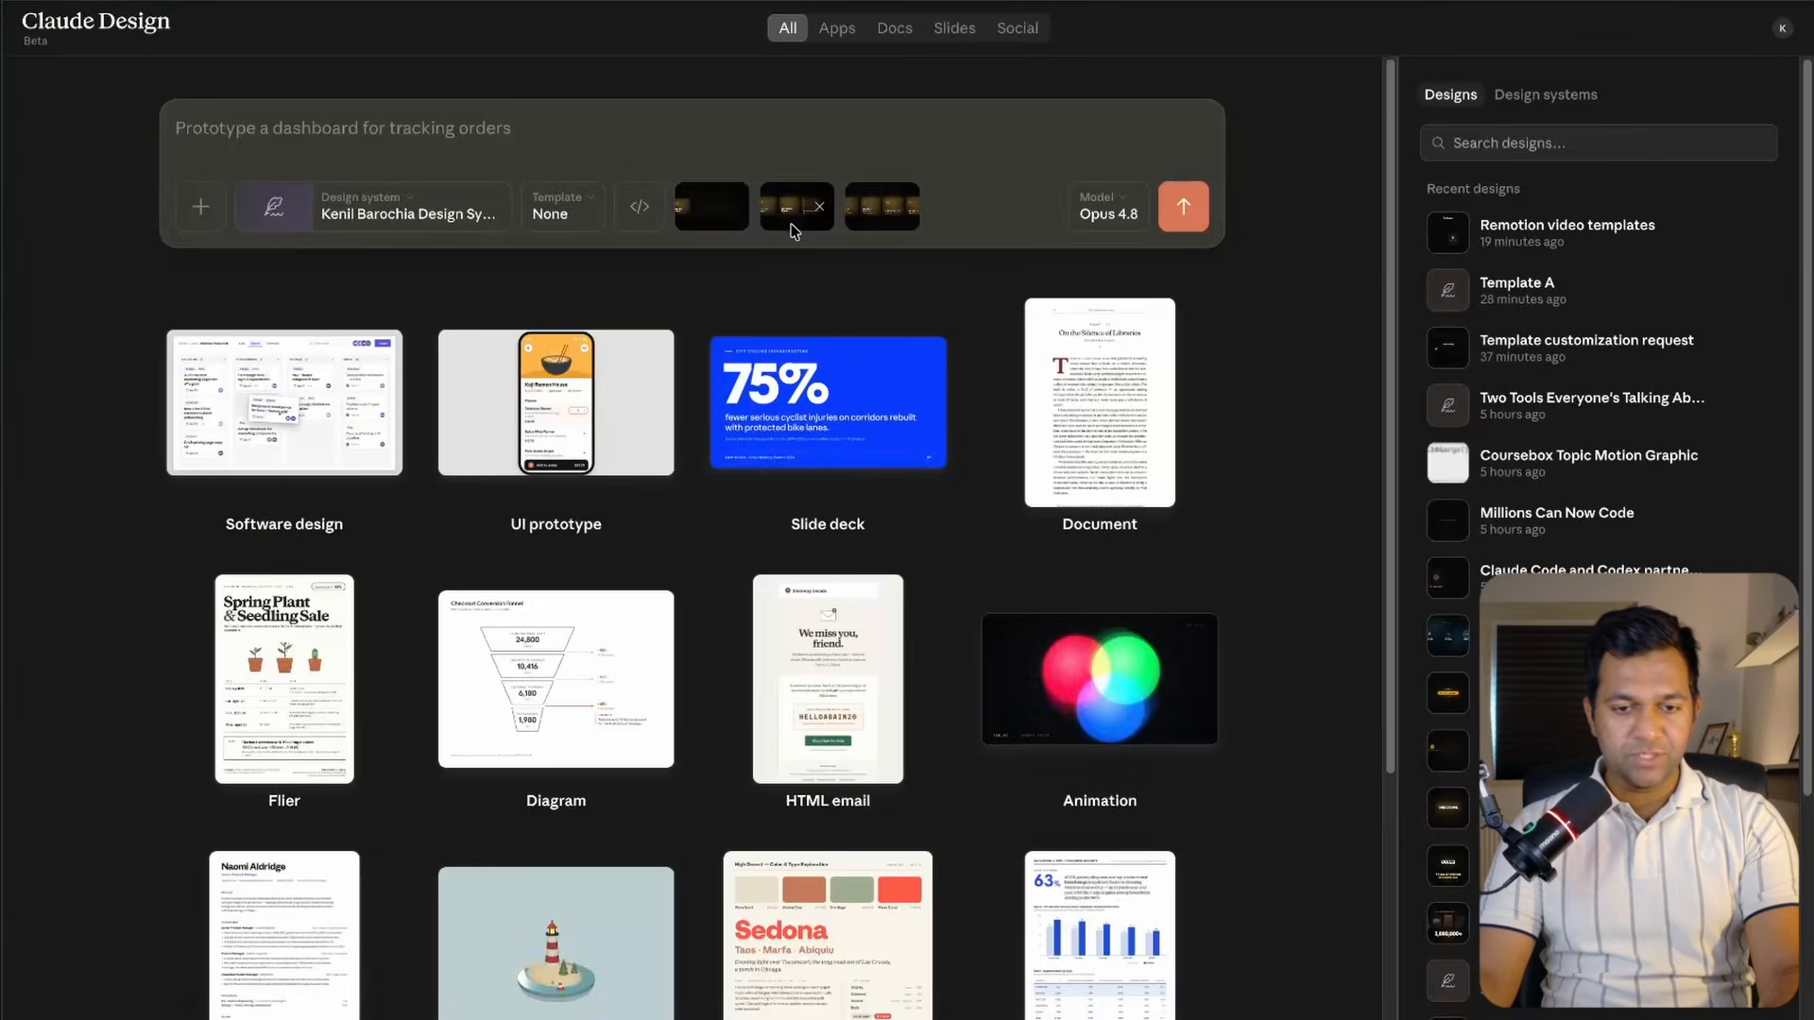
Preview the attached keyframe screenshots one at a time and close each preview.
{"action": "left_click", "coordinate": [792, 228]}
{"action": "key", "text": "Escape"}
{"action": "left_click", "coordinate": [863, 225]}
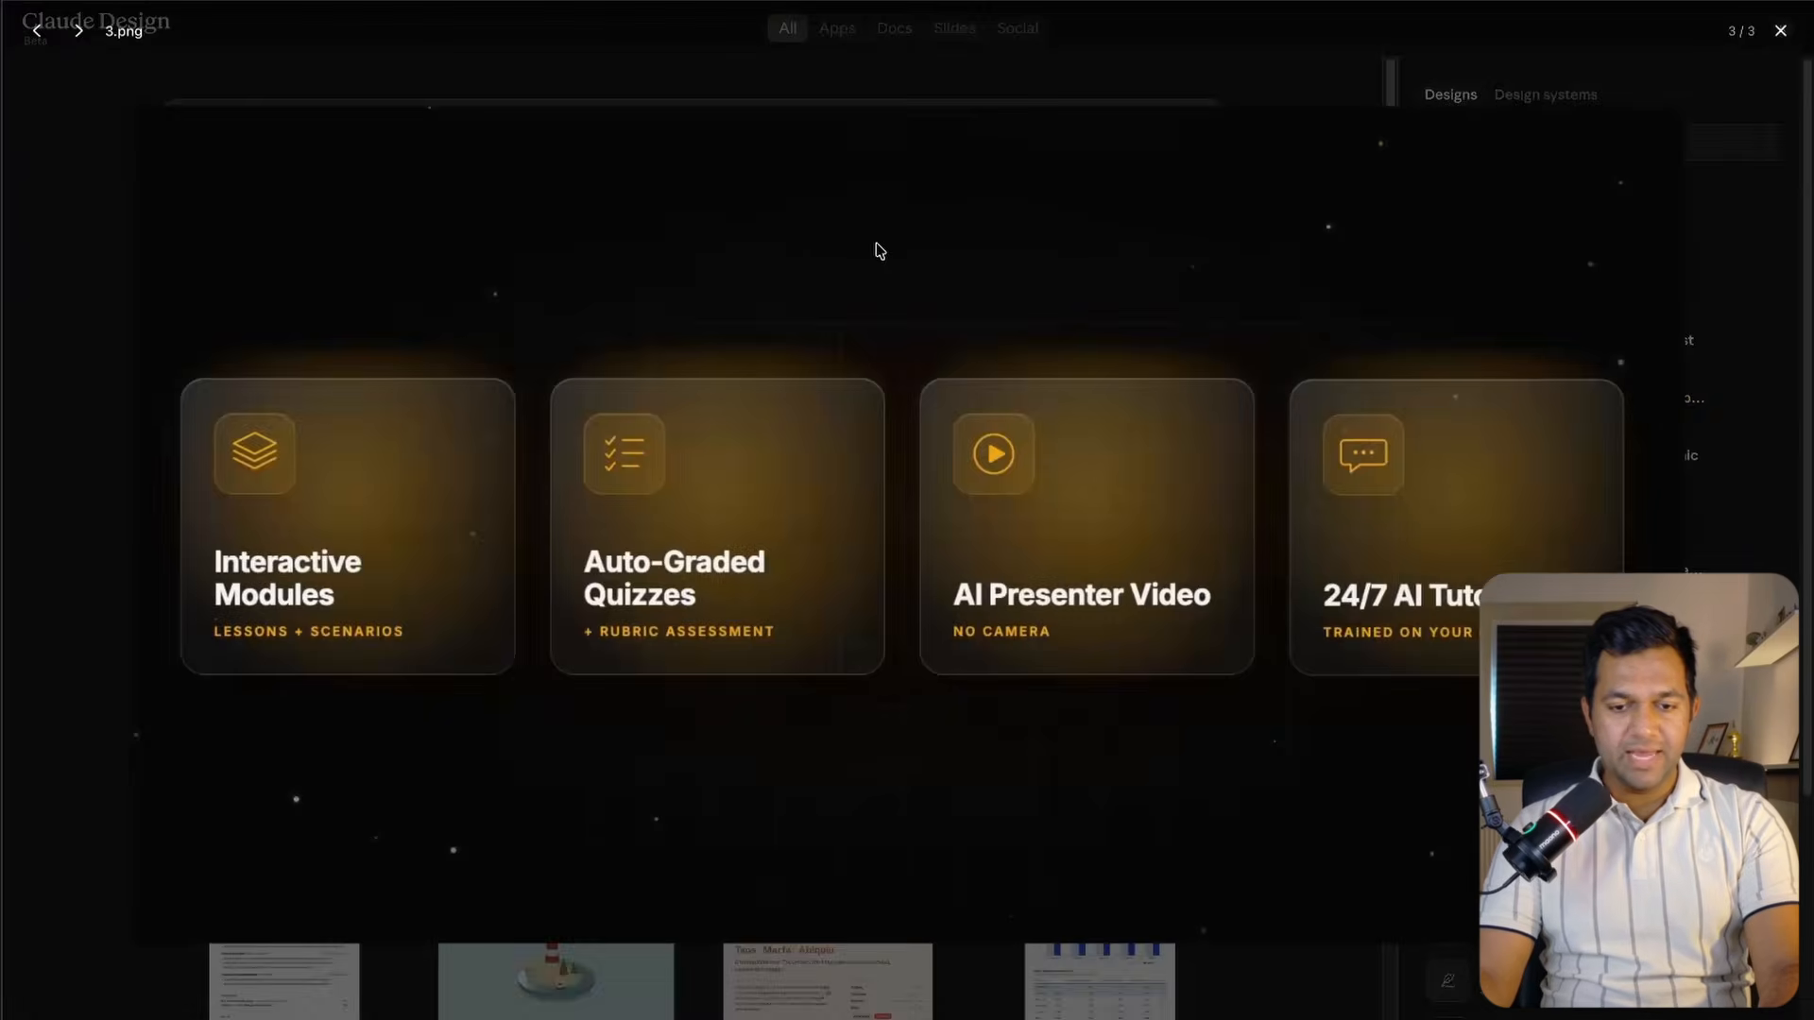
{"action": "key", "text": "Escape"}
Clear the design system and submit the pasted prompt to animate the three keyframe screenshots as a 5-second 16:9 card reveal.
{"action": "left_click", "coordinate": [473, 211]}
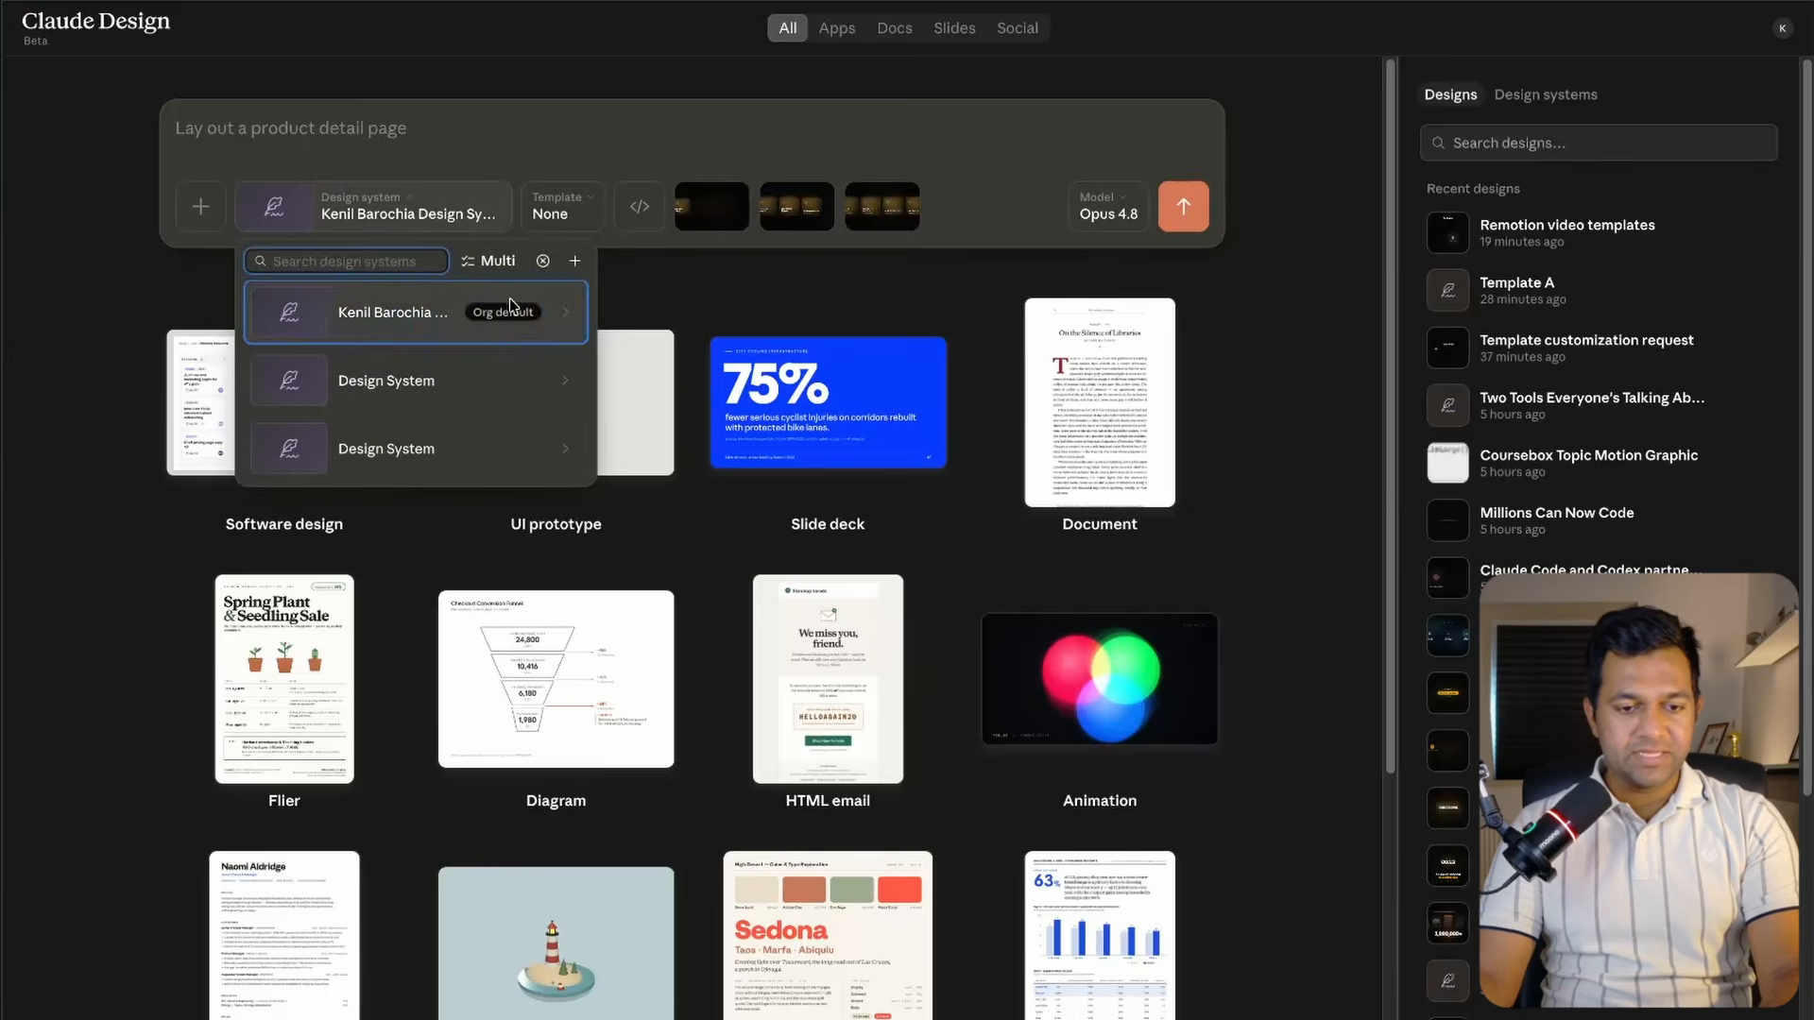
{"action": "left_click", "coordinate": [543, 260]}
{"action": "left_click", "coordinate": [315, 130]}
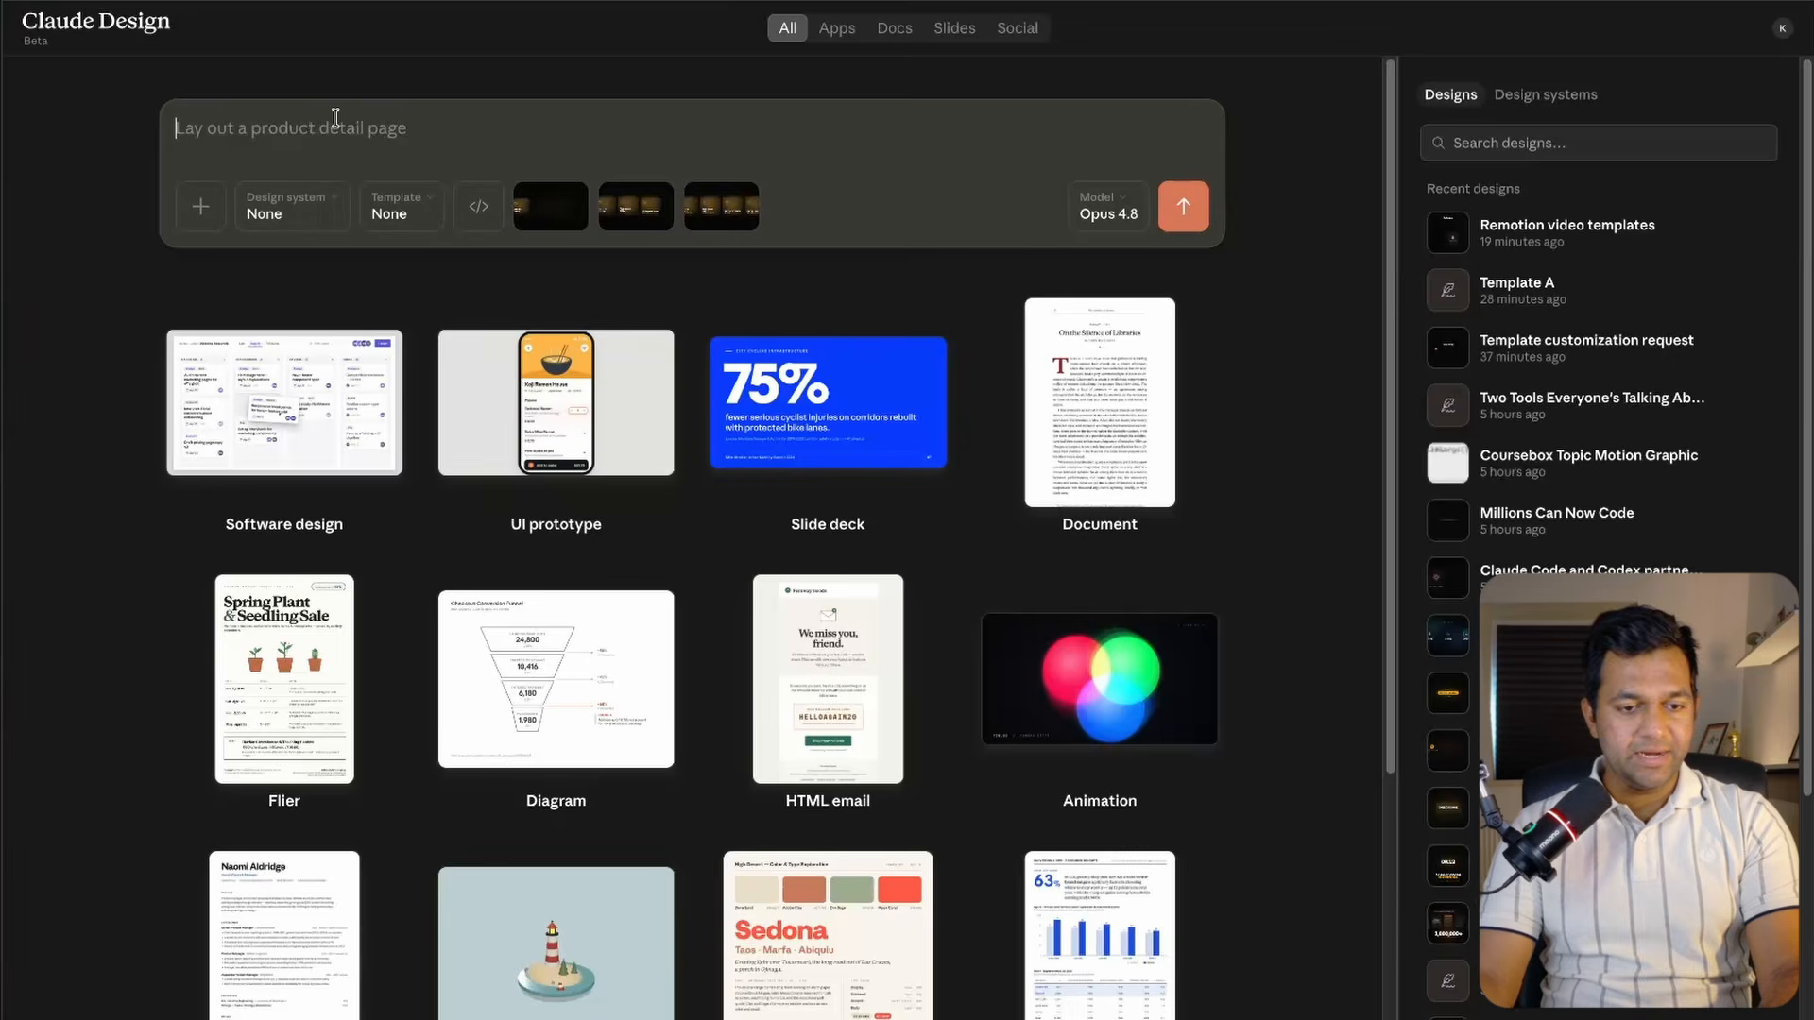
{"action": "type", "text": "Use the three attached screenshots as keyframes for a 5-second, 16:9 animation. Screenshot 1 is the opening frame, Screenshot 2 is the middle frame, and Screenshot 3 is the final frame. Animate the cards appearing one by one from left to right. Each card should smoothly pop in with a slight scale-up, upward movement, fade-in, and soft glow. As each new card appears, shift the existing cards left so the growing row remains centered. Match the screenshots’ dark background, subtle grid, floating particles, glass-style cards, rounded corners, spacing, icons, and typography. Replace the gold accent with some different color. Hold the final frame briefly at the end."}
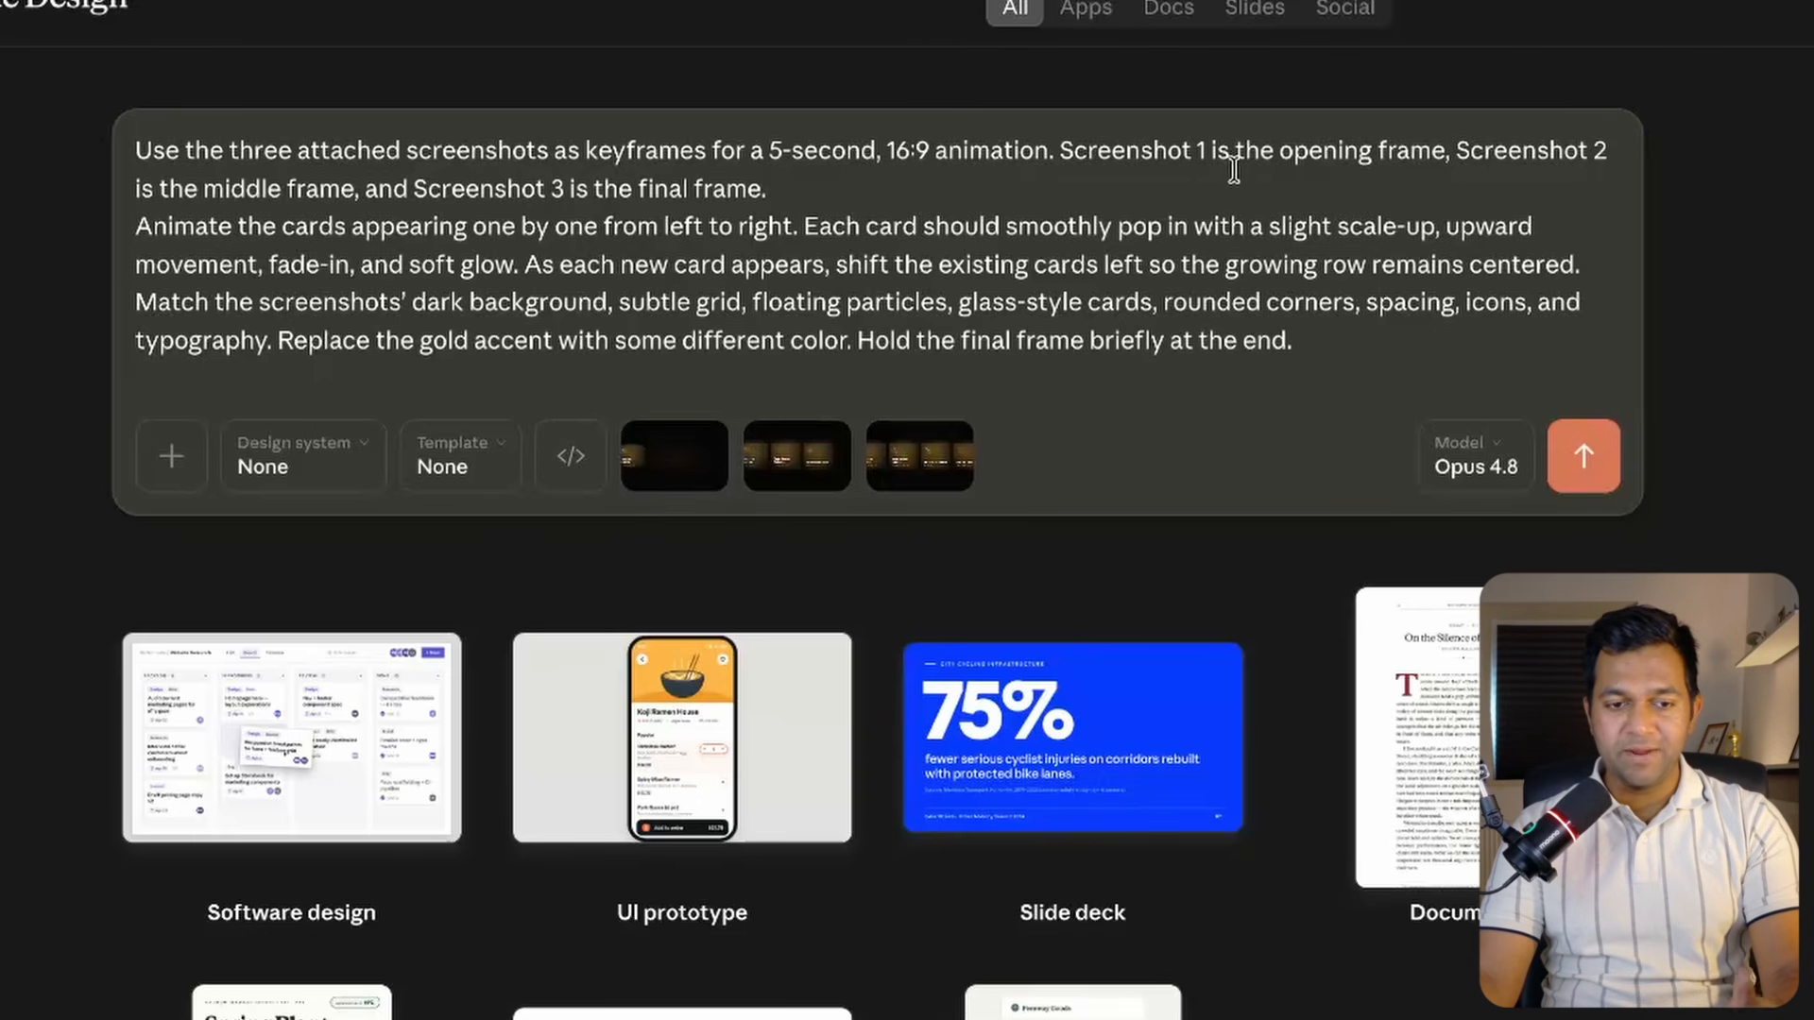
{"action": "scroll", "coordinate": [1003, 290], "scroll_direction": "down", "scroll_amount": 1}
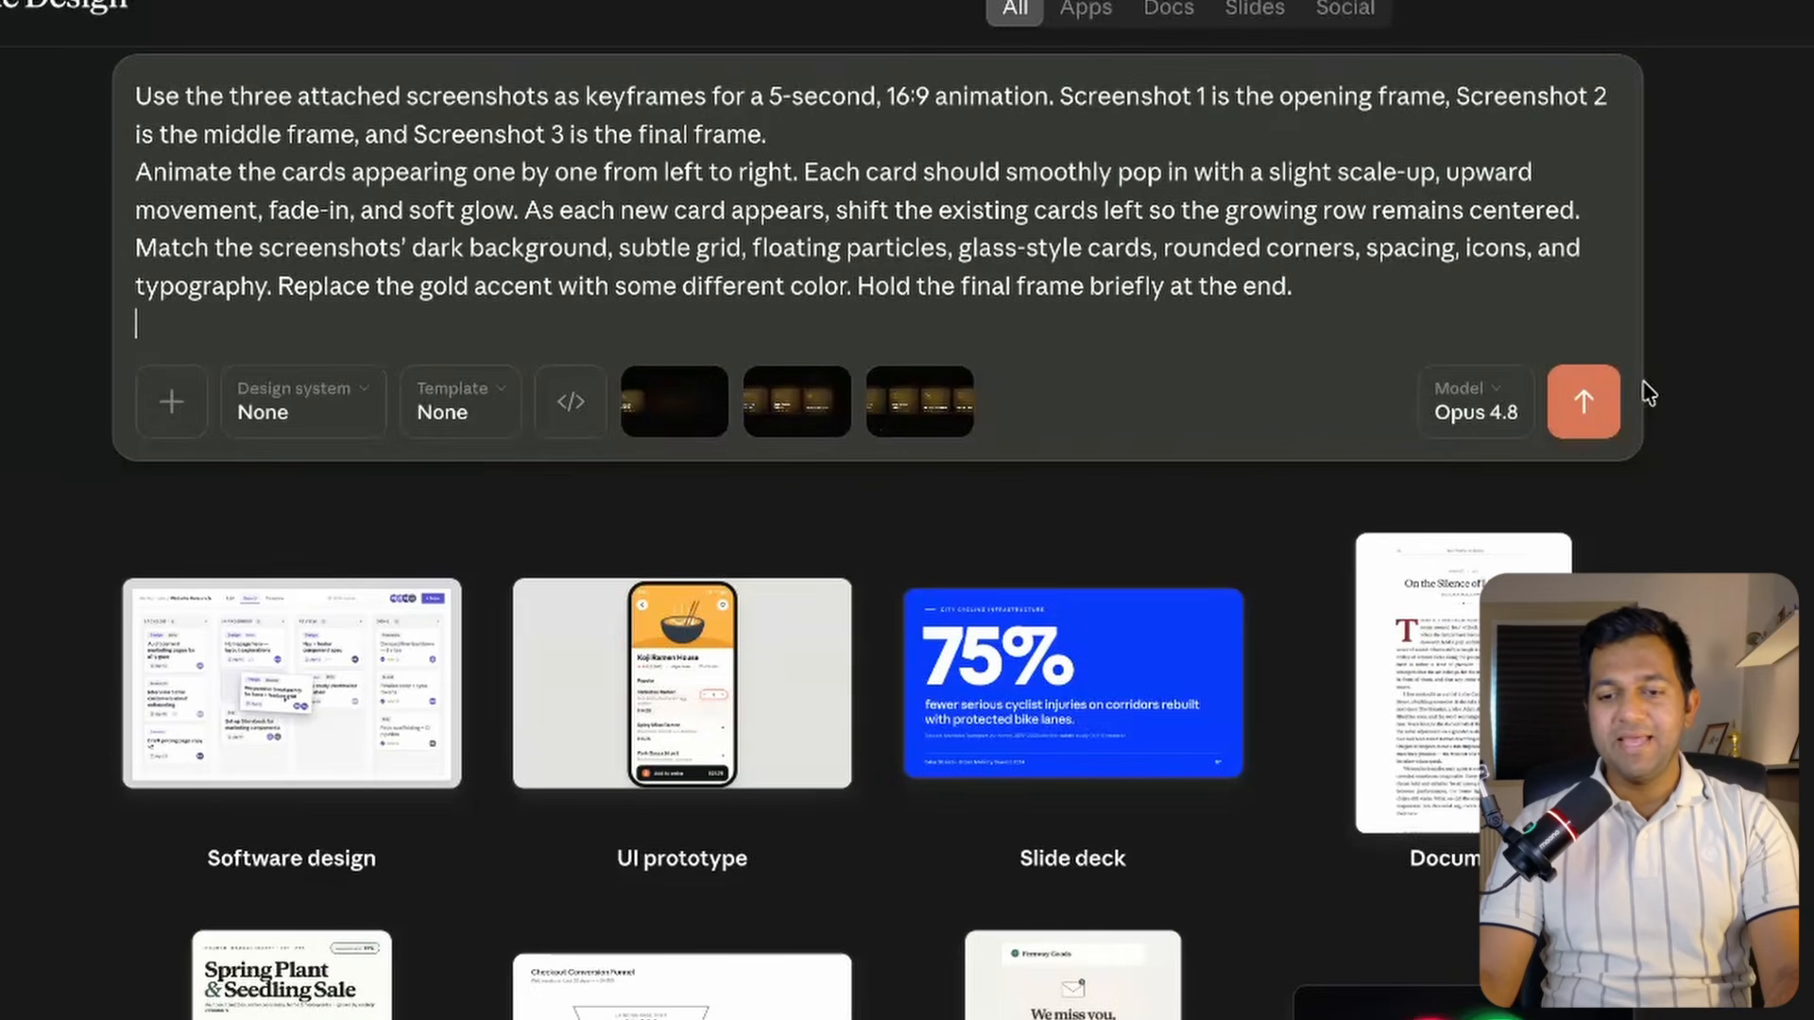
{"action": "left_click", "coordinate": [1595, 404]}
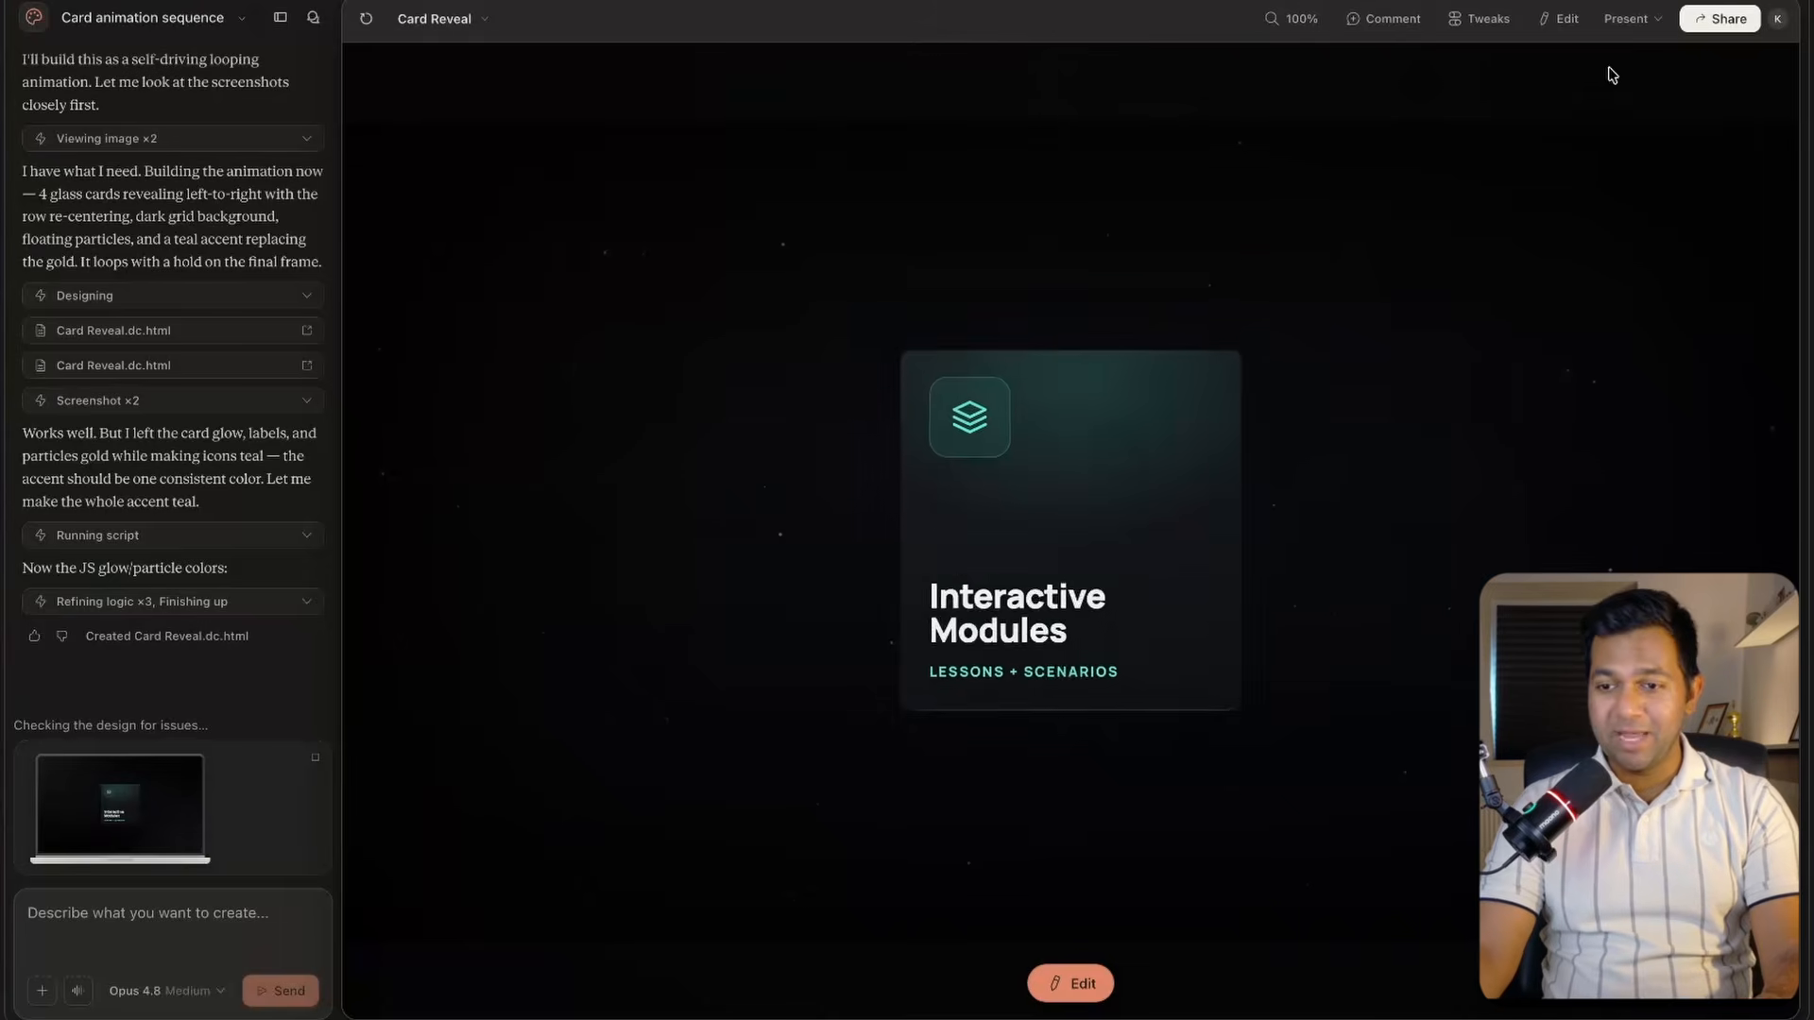
Export the motion graphic as an MP4 video at the original 1920 × 1080 size.
{"action": "left_click", "coordinate": [1627, 19]}
{"action": "left_click", "coordinate": [1640, 93]}
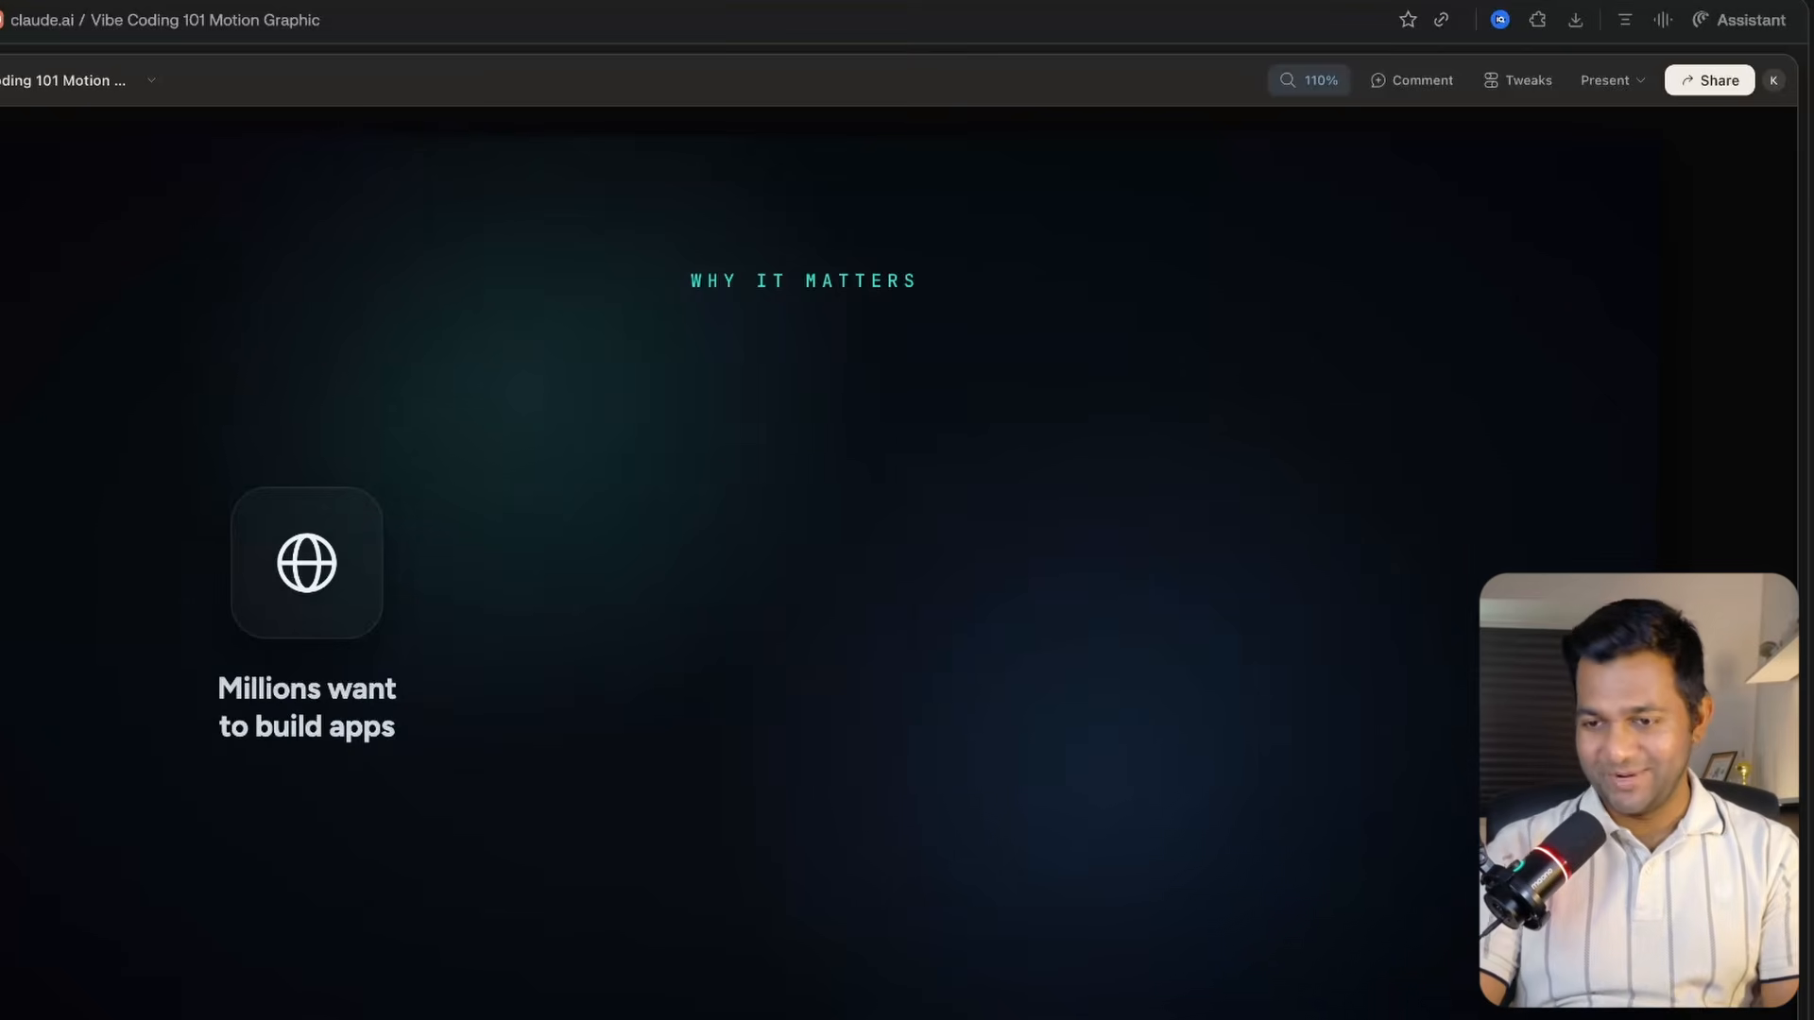
{"action": "left_click", "coordinate": [1710, 80]}
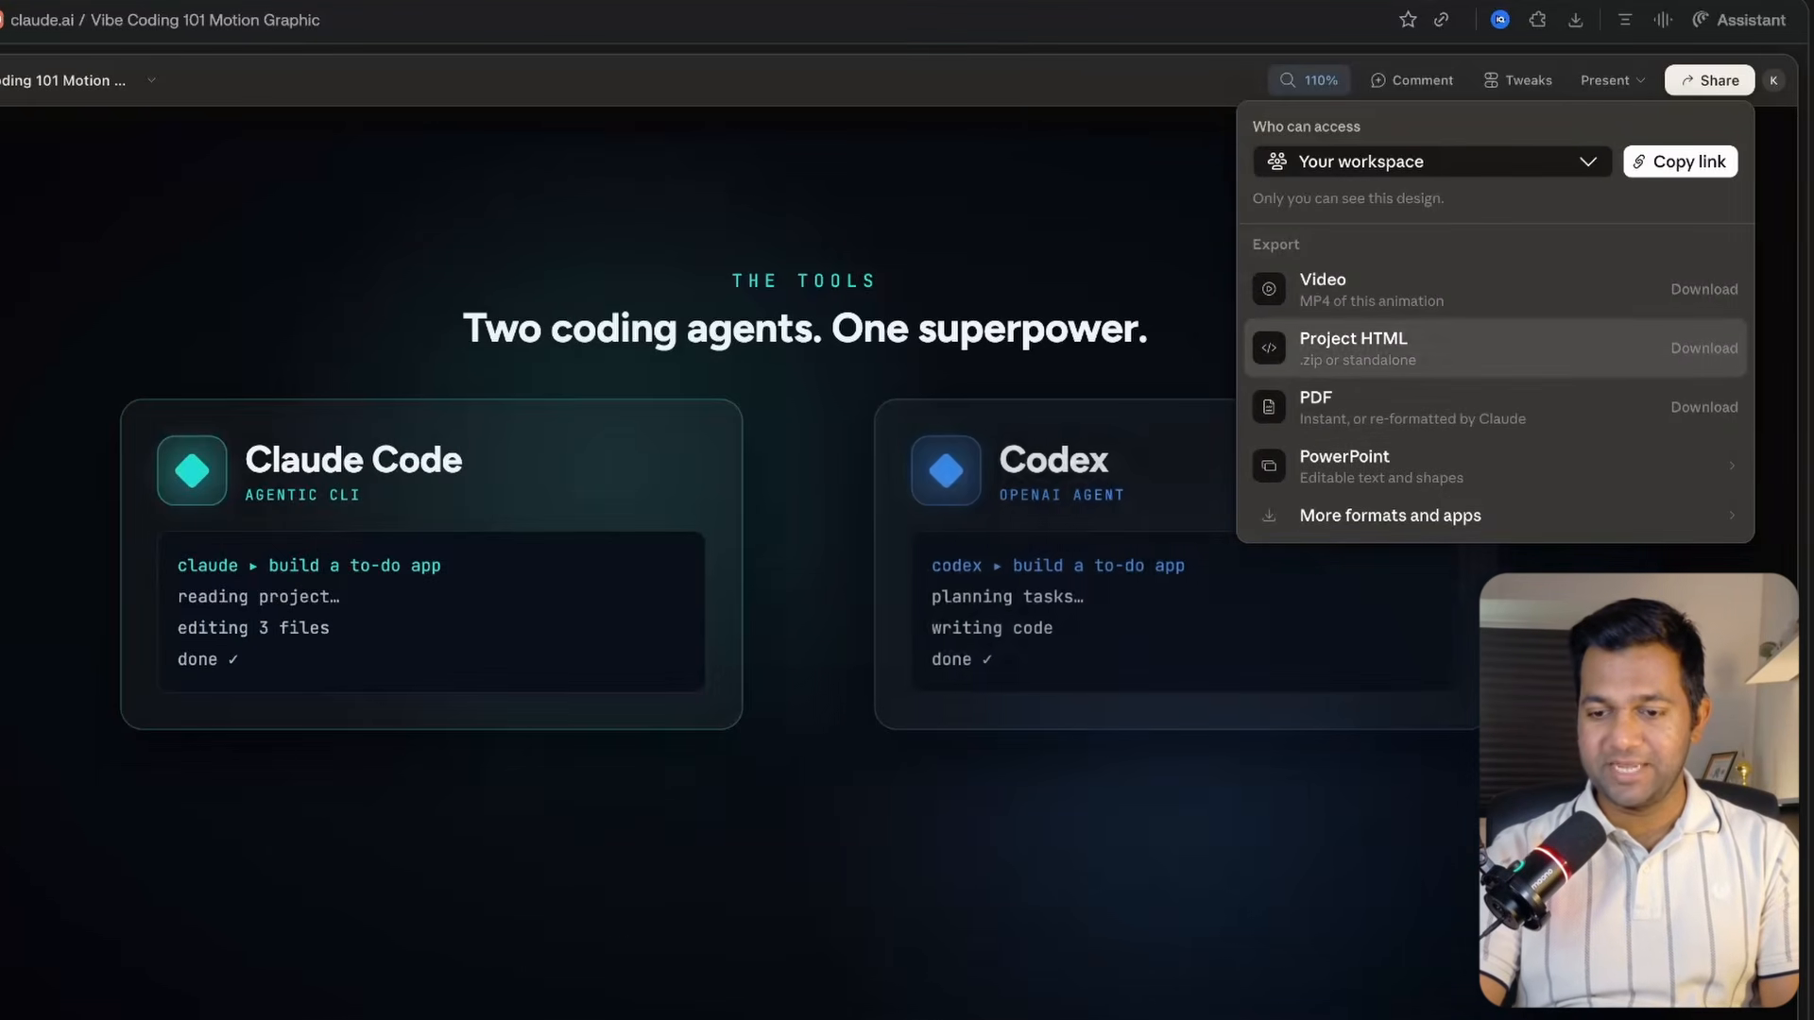
{"action": "left_click", "coordinate": [1493, 289]}
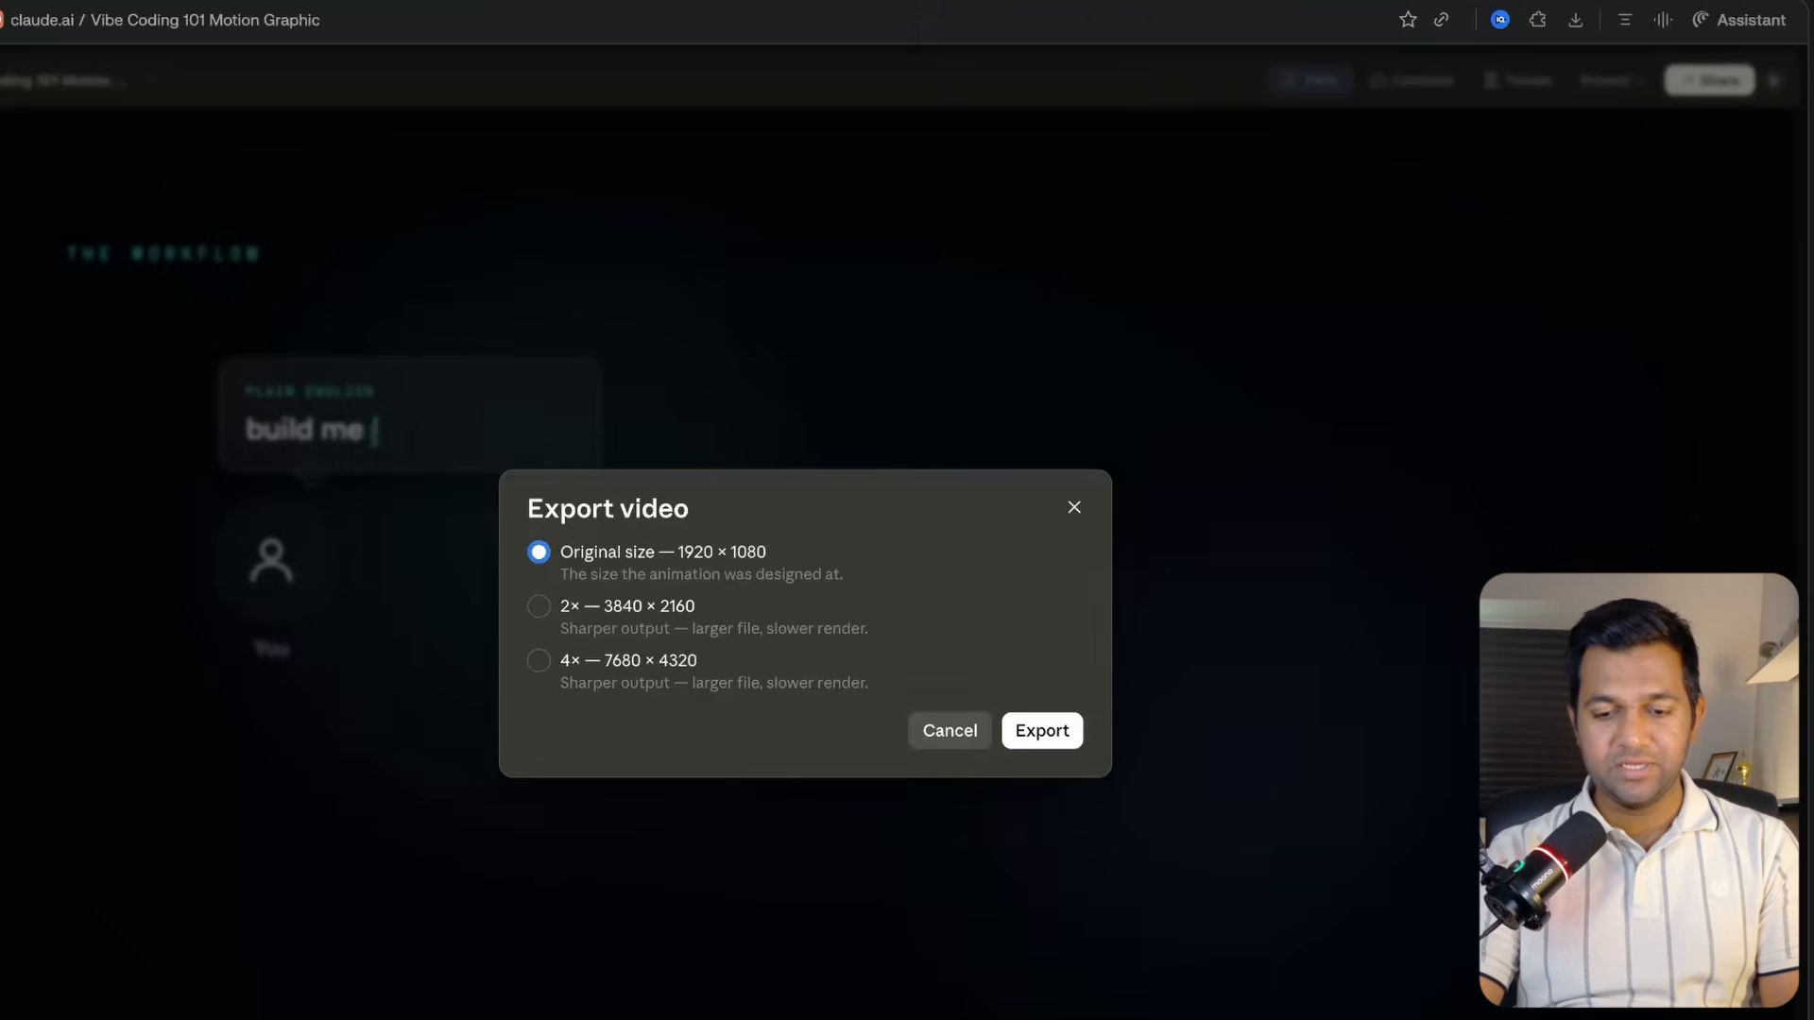
{"action": "left_click", "coordinate": [1042, 731]}
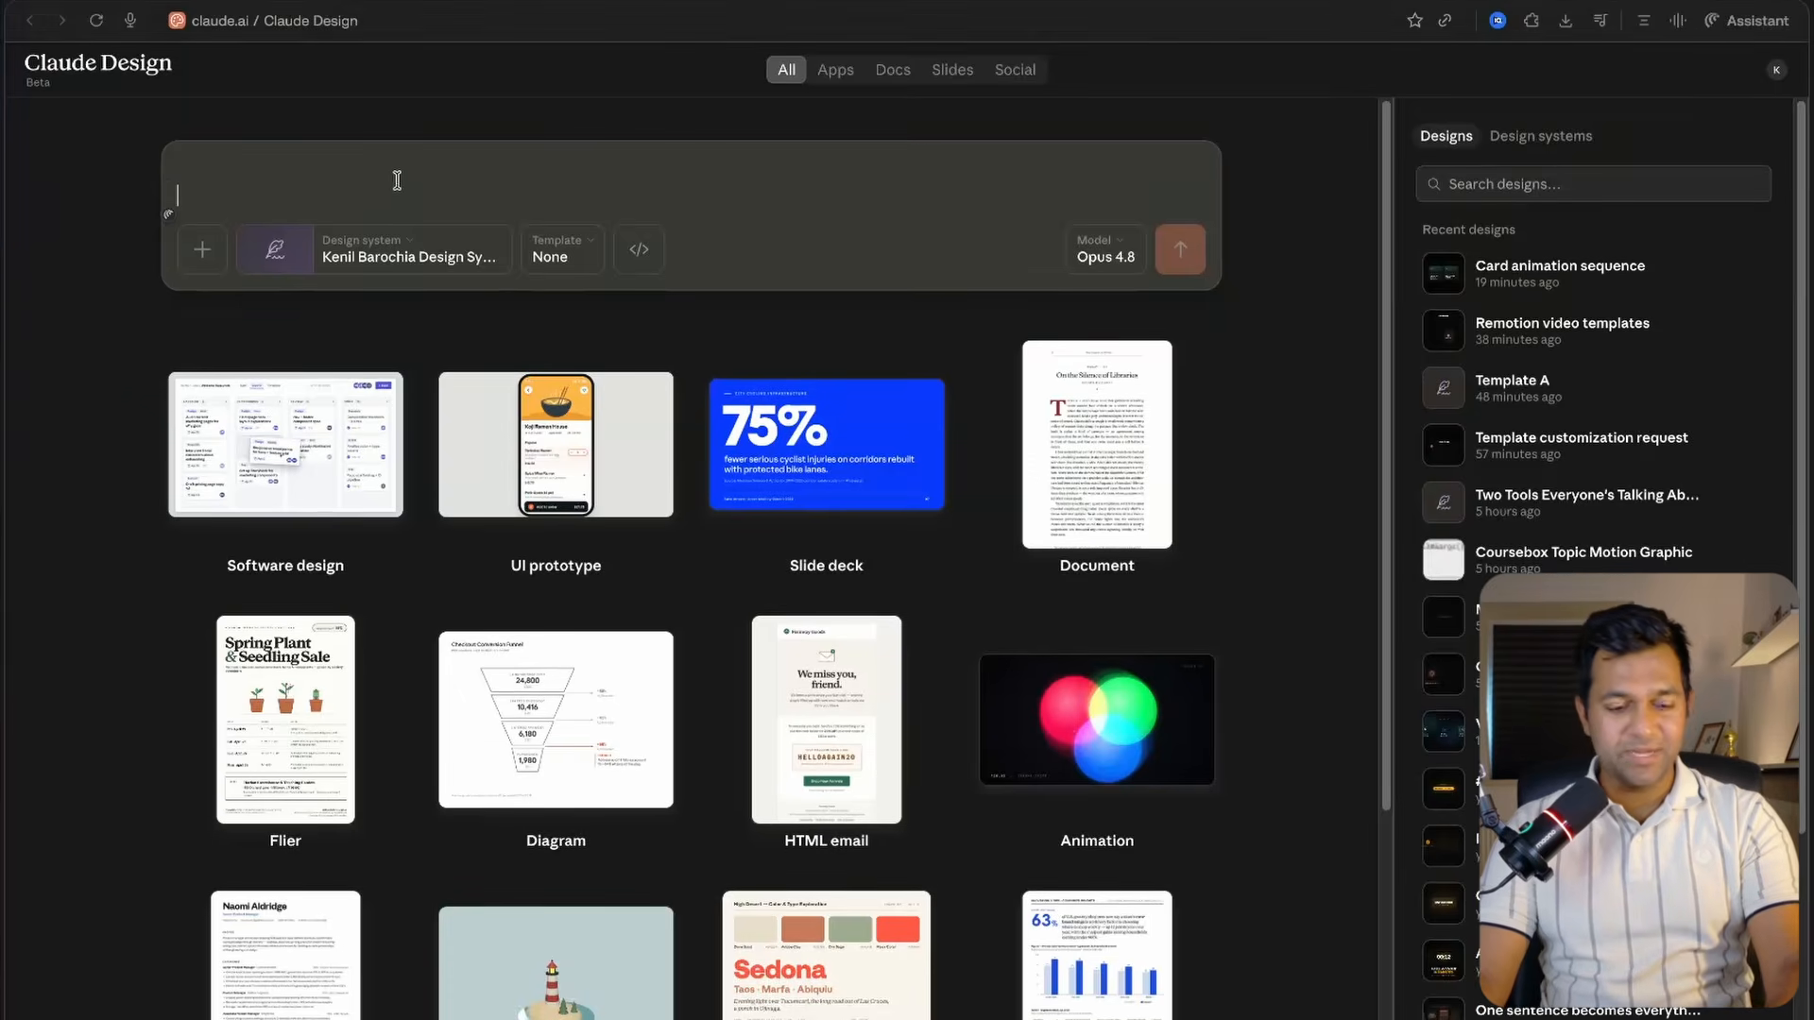
Paste the brand motion-graphics prompt into a new design and delete its transcript placeholder line.
{"action": "type", "text": "Using my brand design system (imported), create a sequence of short animated motion graphics that match this timestamped transcript. For each key line, show a simple on-brand graphic (big numbers, short labels, one idea per moment). Keep on-screen words minimal, 16:9, loop-safe. Transcript (SRT) below: <paste your timestamped transcript here>"}
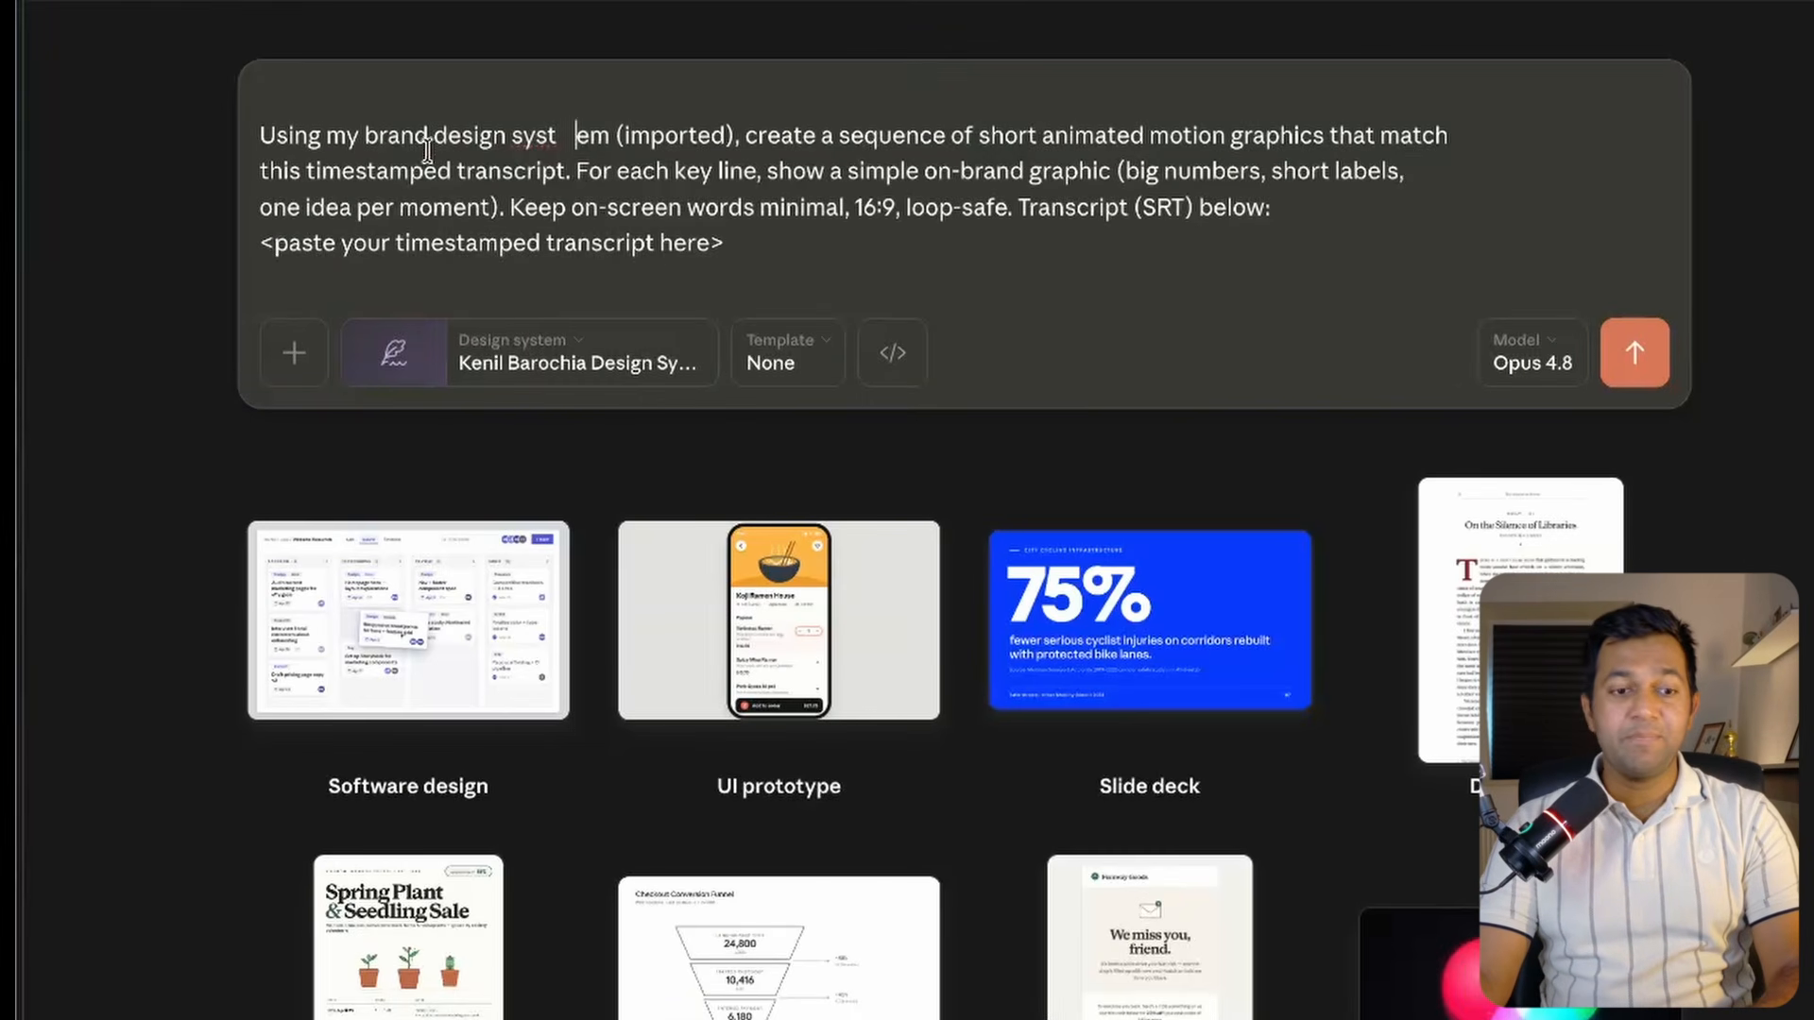
{"action": "left_click_drag", "start_coordinate": [727, 245], "coordinate": [257, 251]}
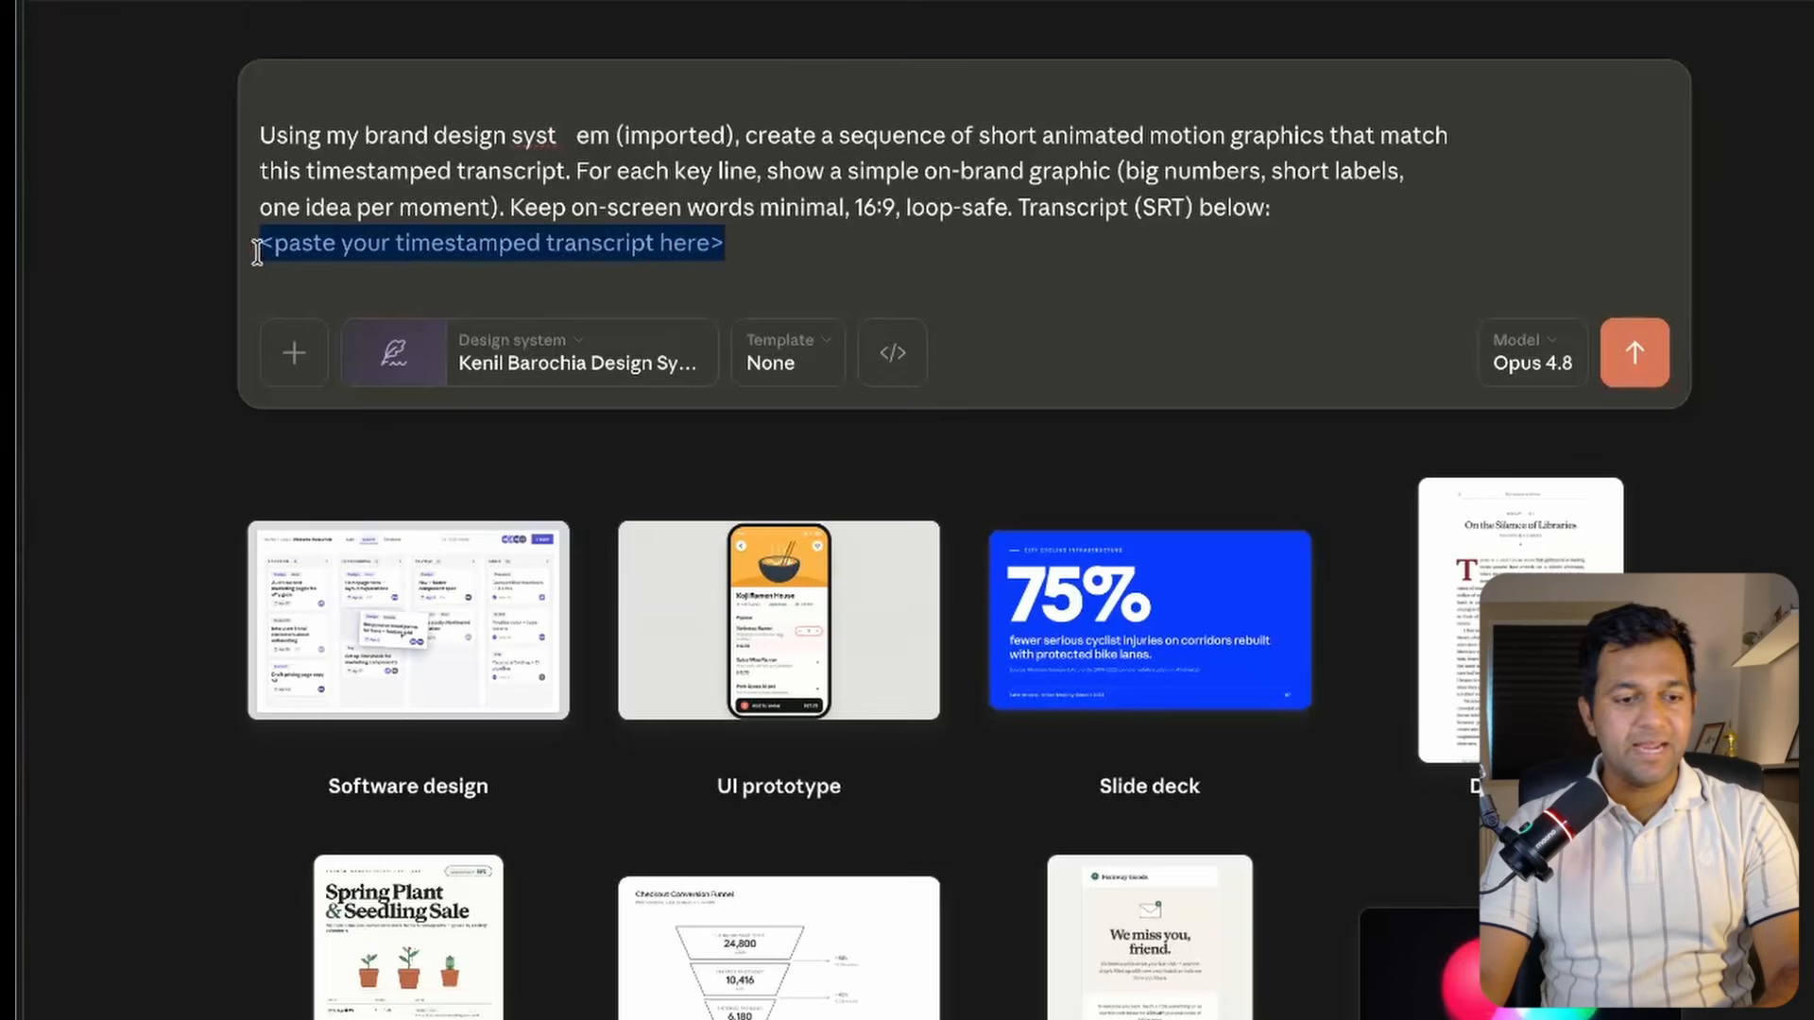
{"action": "key", "text": "BackSpace"}
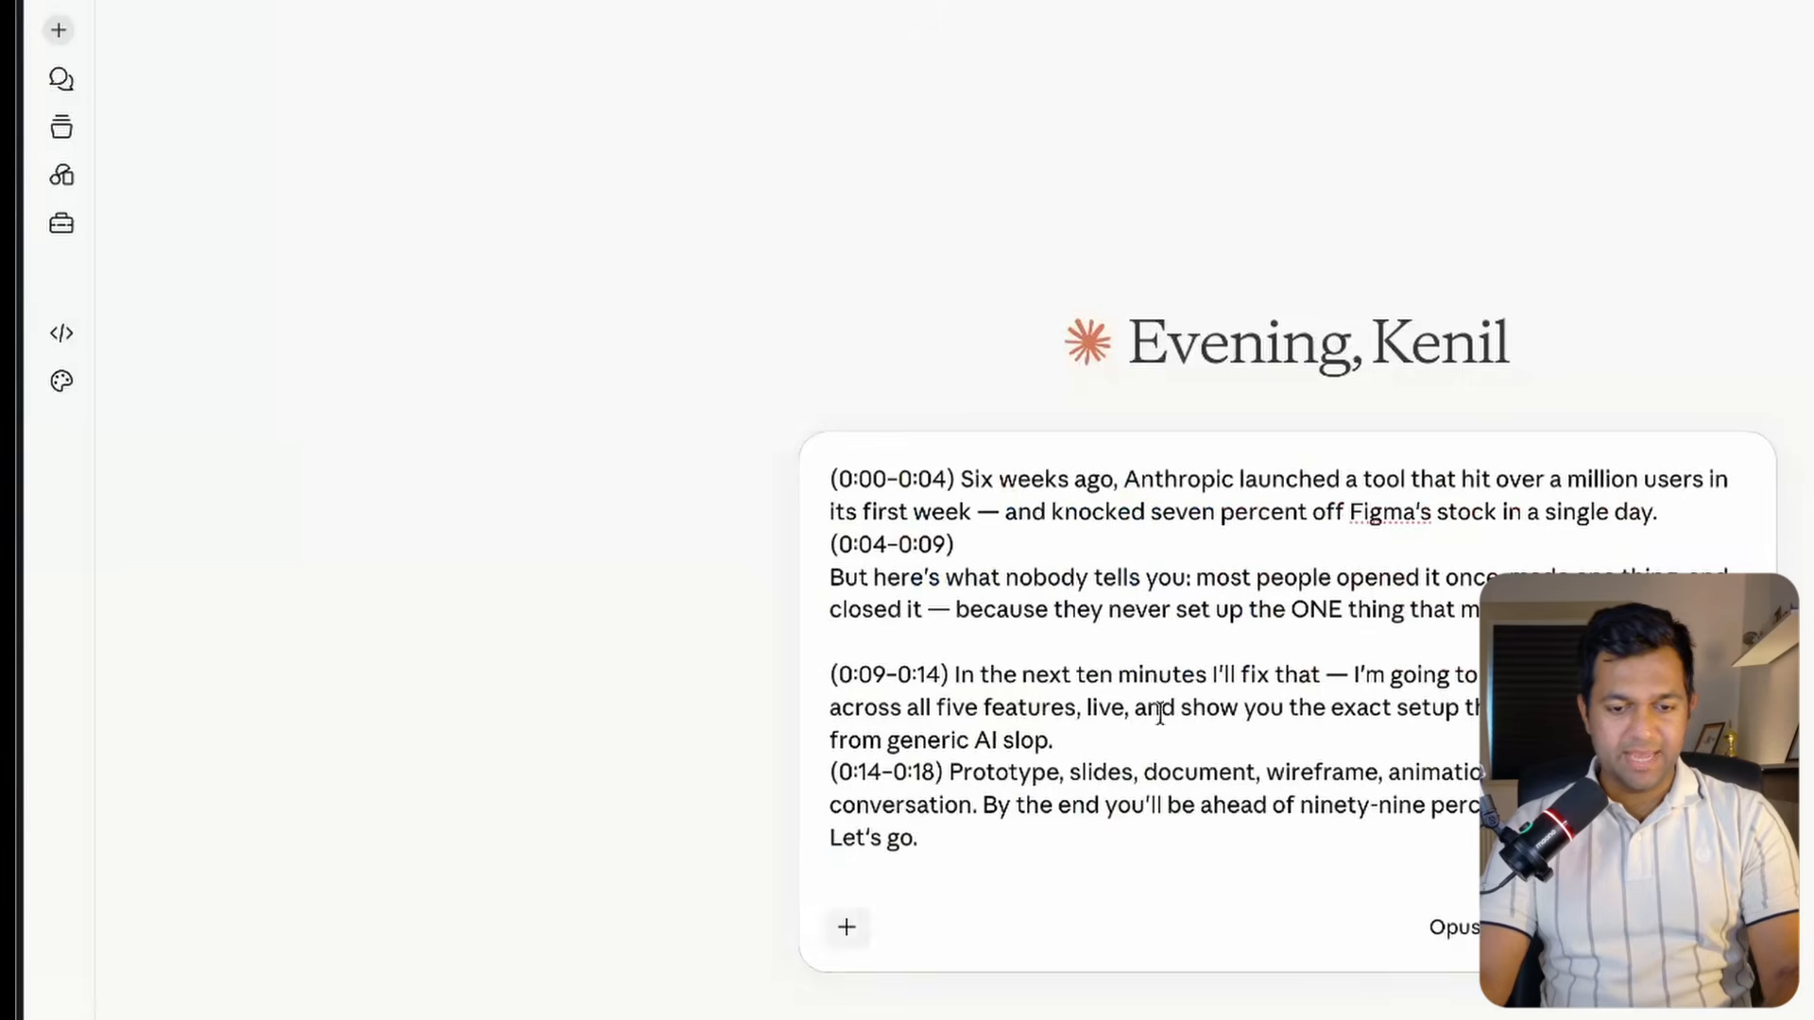
Cut the timestamped transcript from the Claude chat, paste it below the prompt, and submit the request.
{"action": "left_click_drag", "start_coordinate": [926, 850], "coordinate": [701, 356]}
{"action": "key", "text": "super+x"}
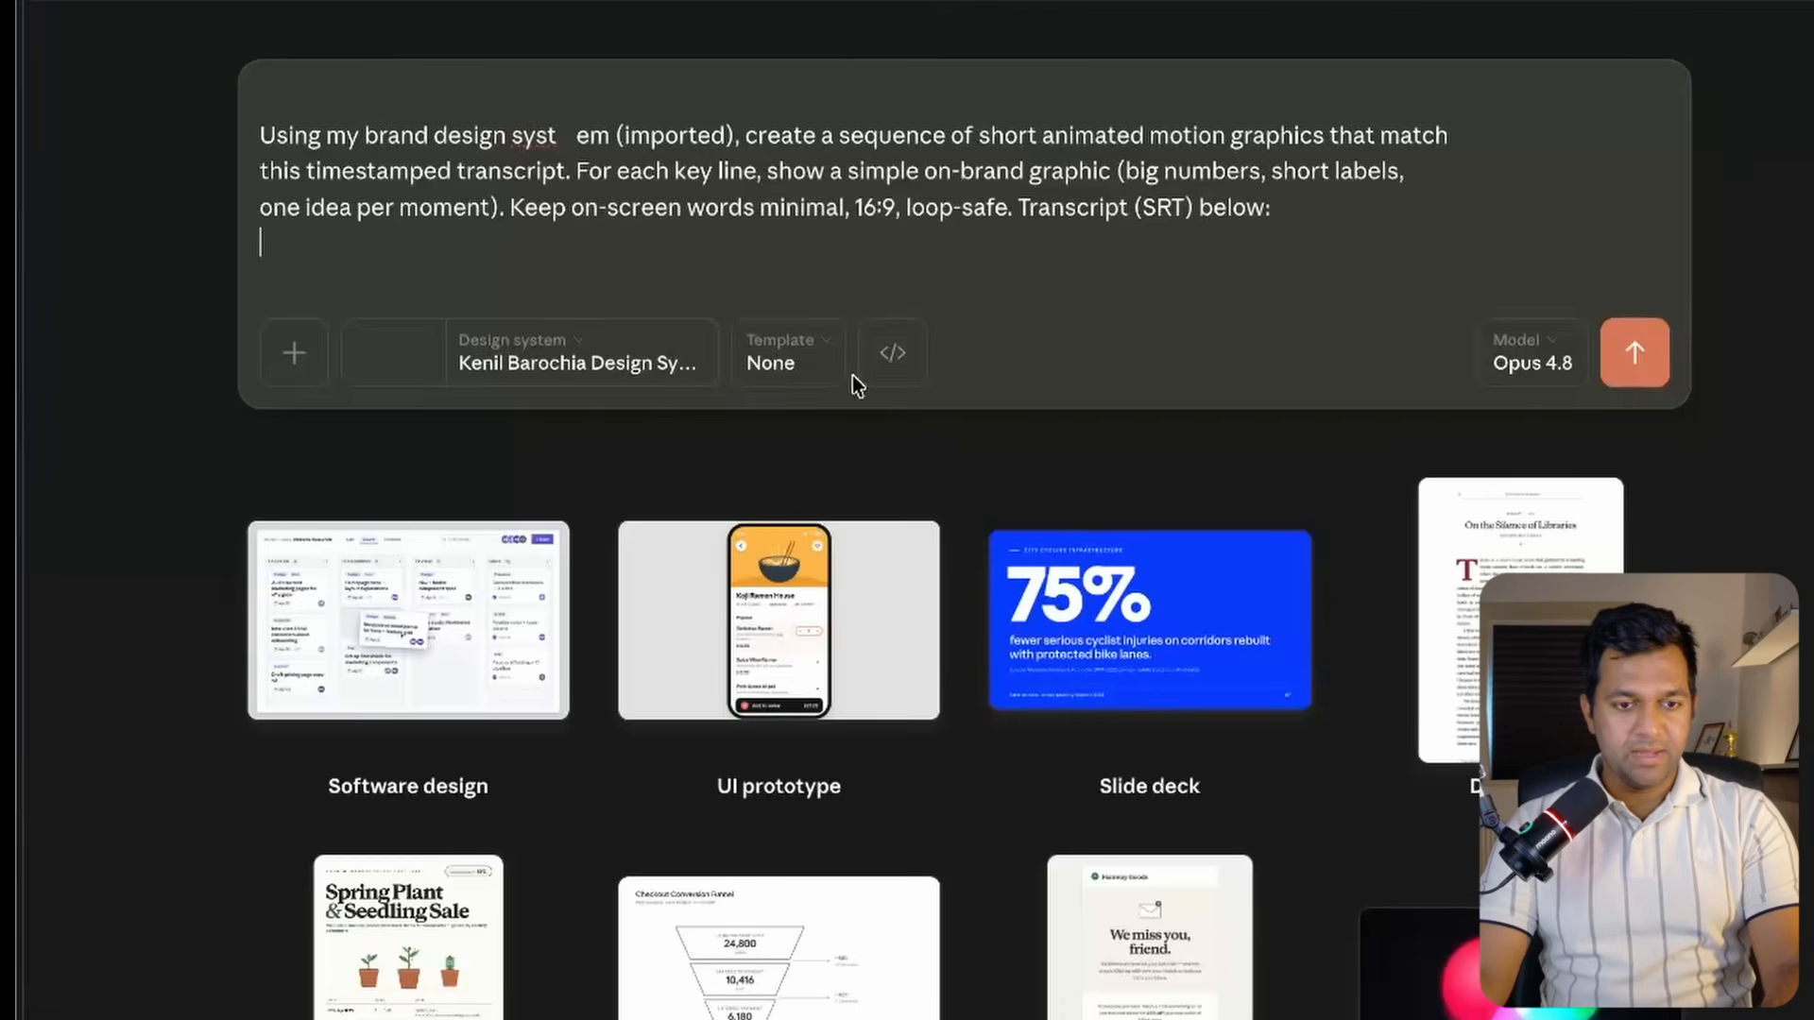
{"action": "key", "text": "super+v"}
{"action": "scroll", "coordinate": [746, 220], "scroll_direction": "up", "scroll_amount": 5}
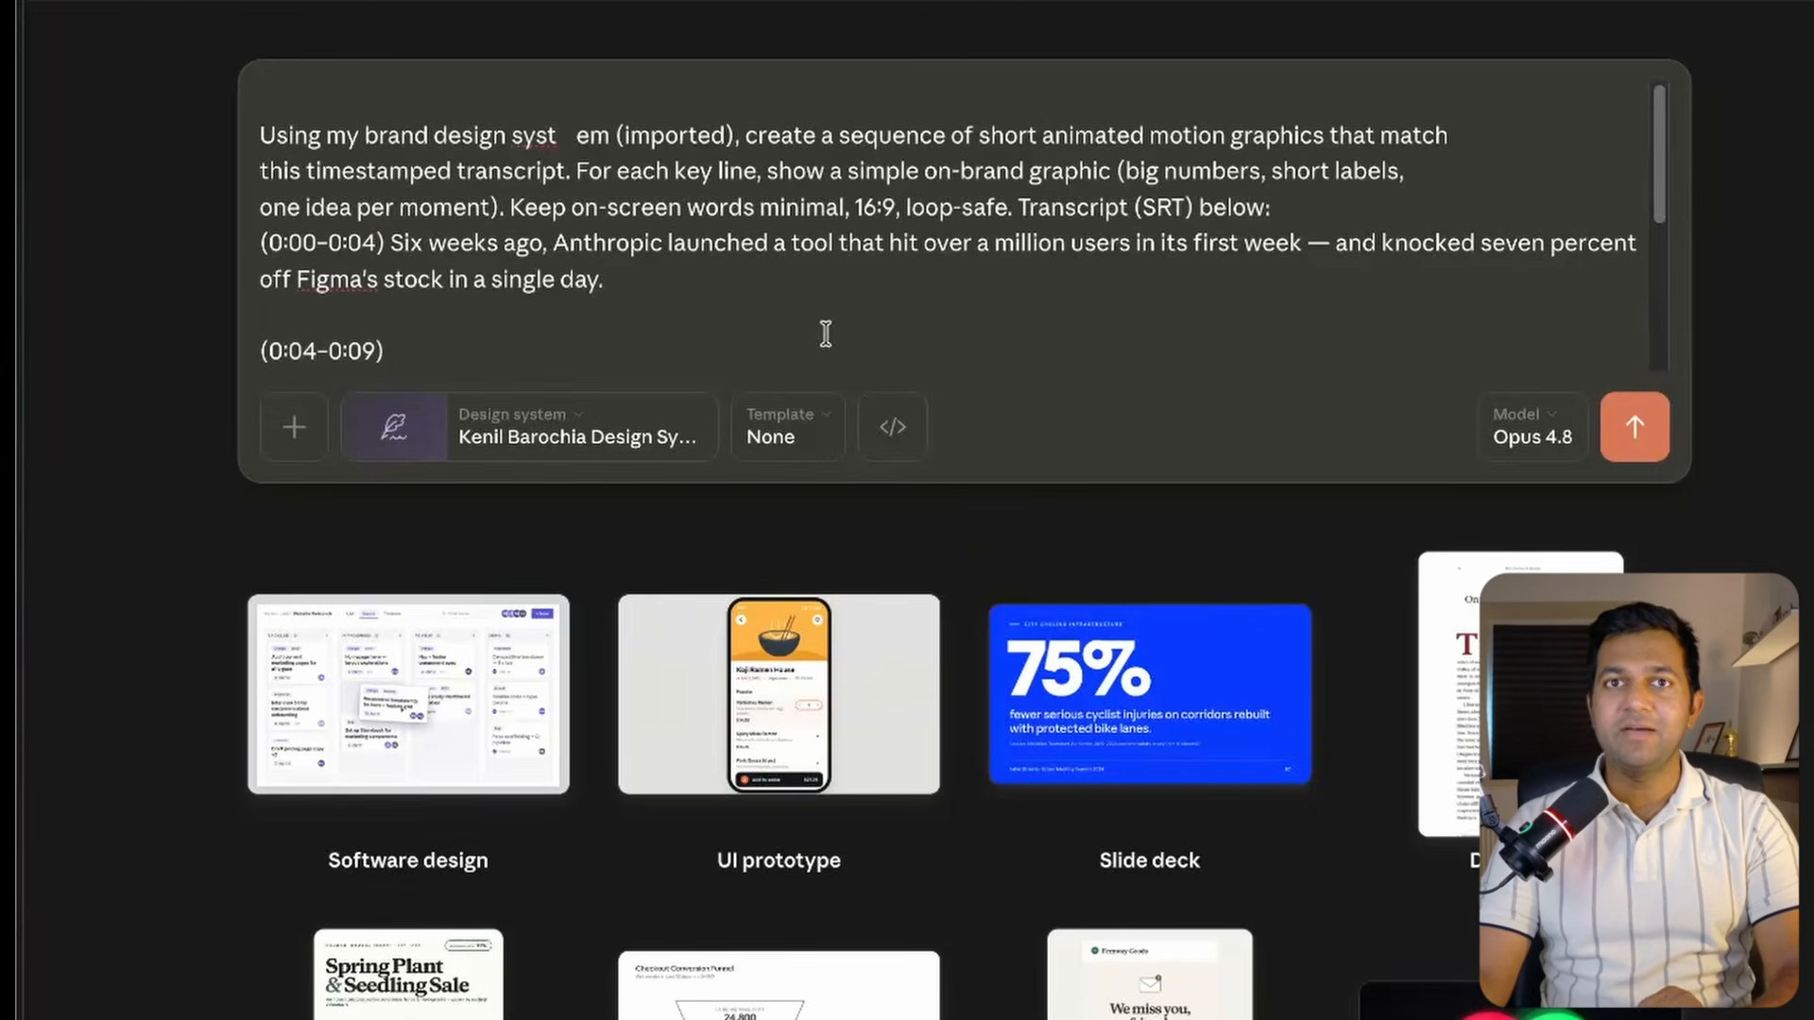
{"action": "scroll", "coordinate": [742, 302], "scroll_direction": "down", "scroll_amount": 5}
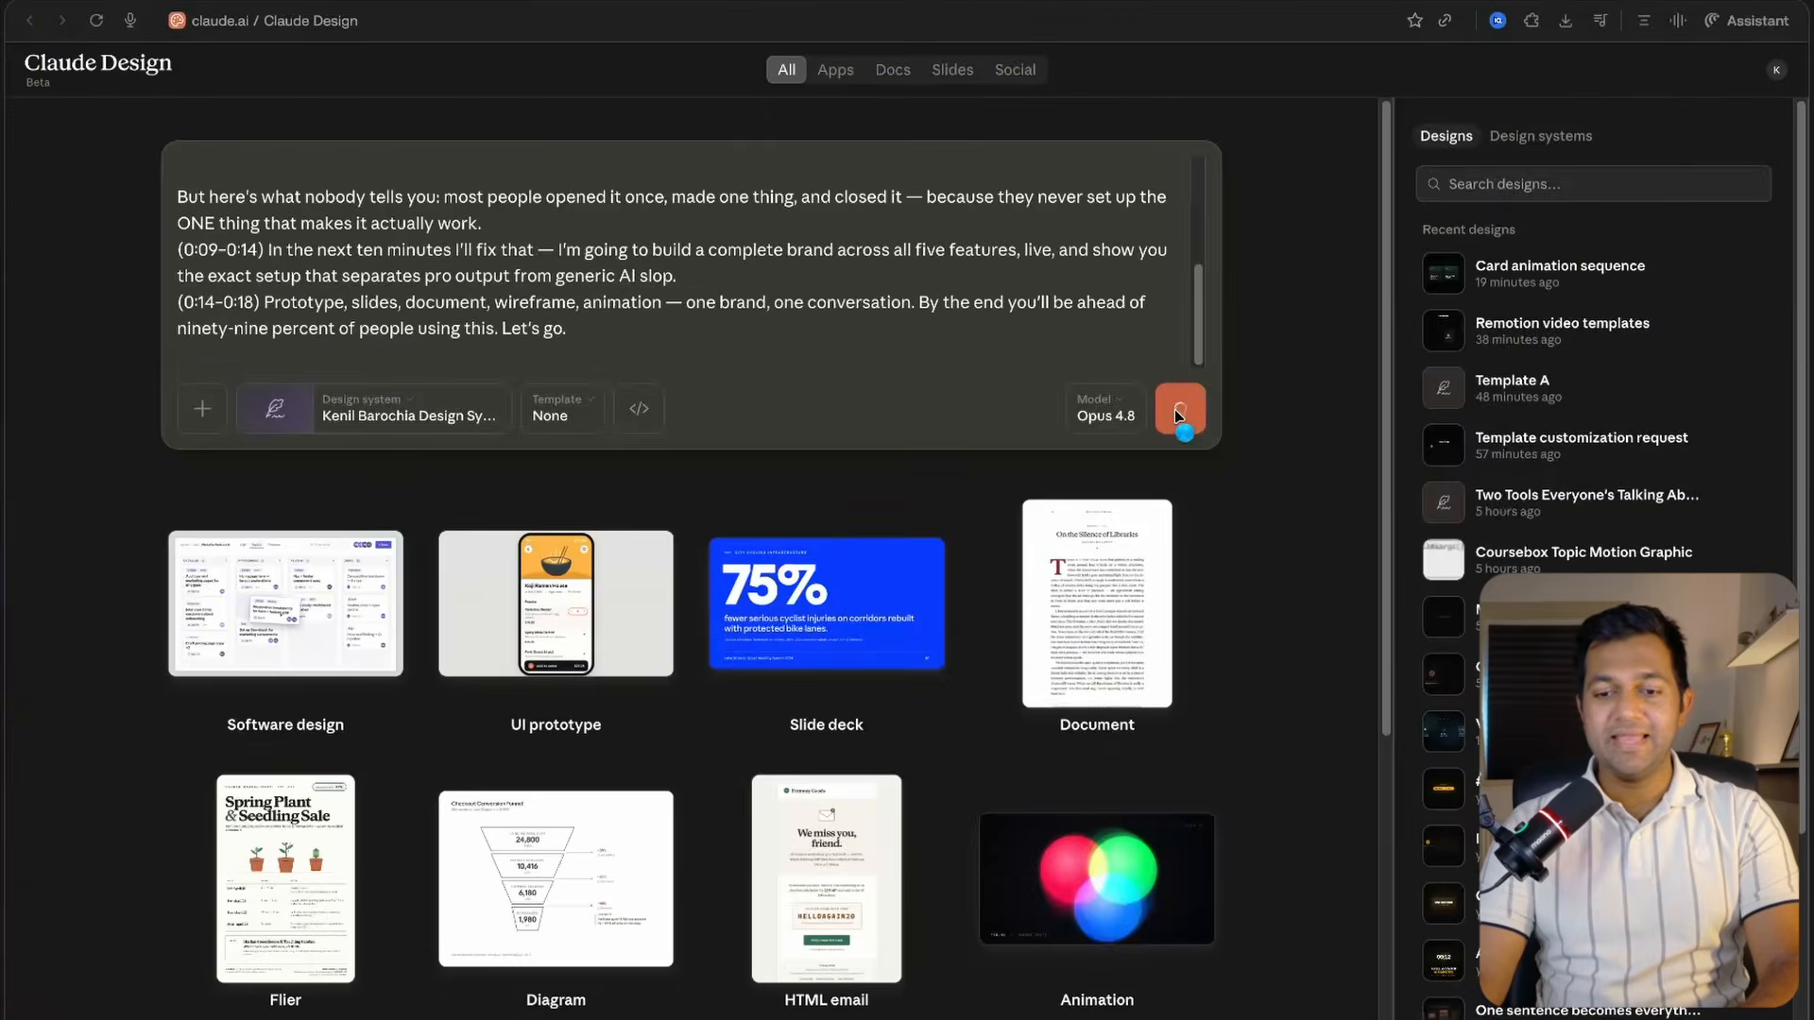
{"action": "left_click", "coordinate": [1634, 426]}
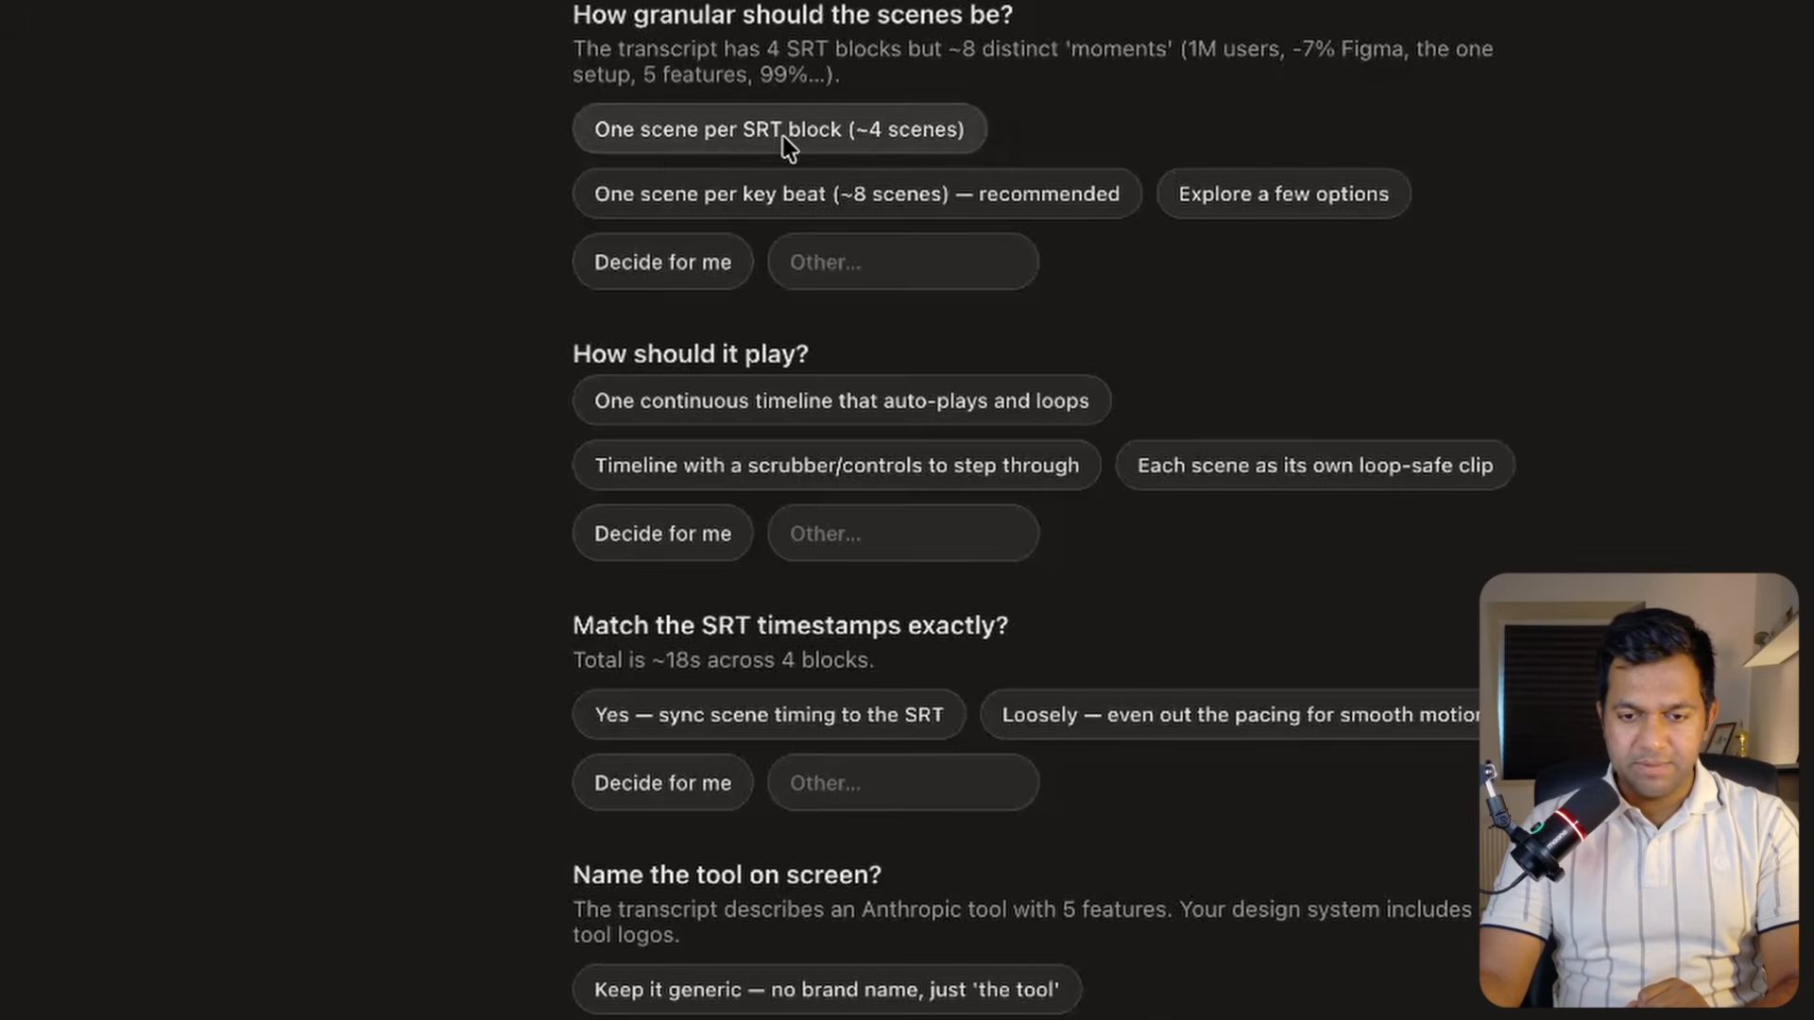
Answer the questions: one scene per SRT block, scrubber timeline, sync to SRT timing, generic tool name, big numbers with short labels.
{"action": "left_click", "coordinate": [784, 134]}
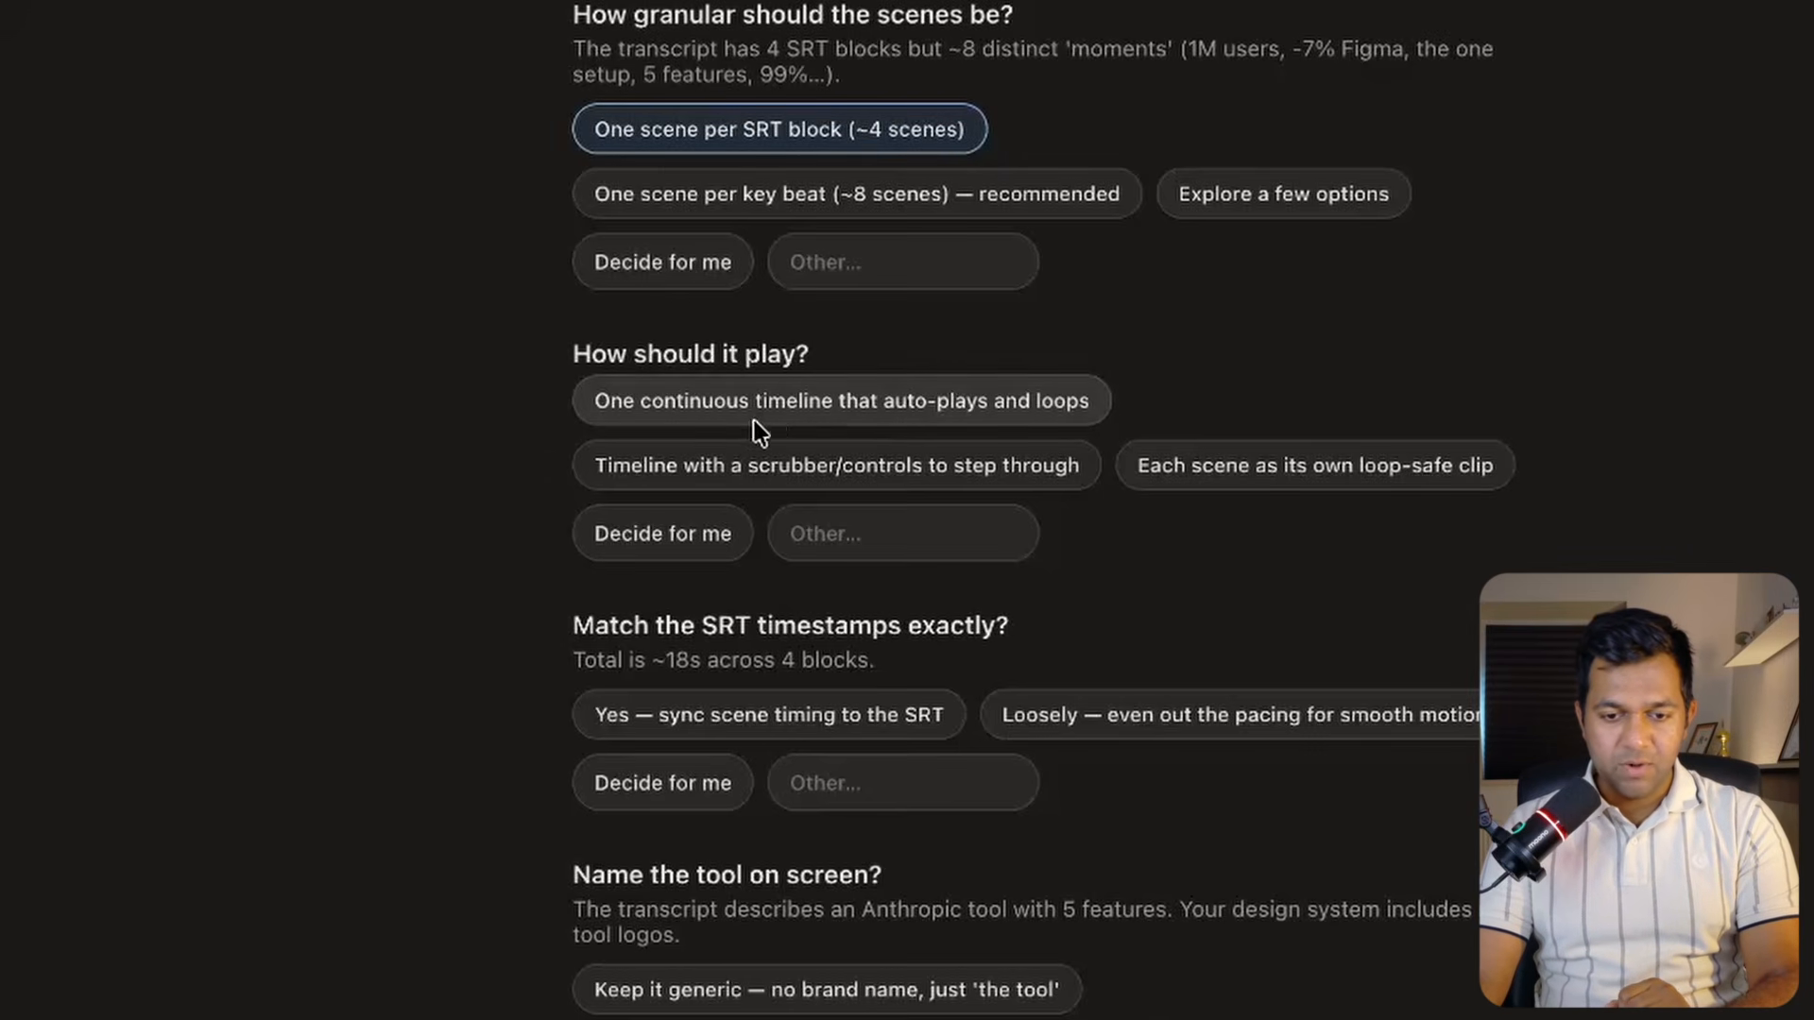
{"action": "left_click", "coordinate": [930, 411]}
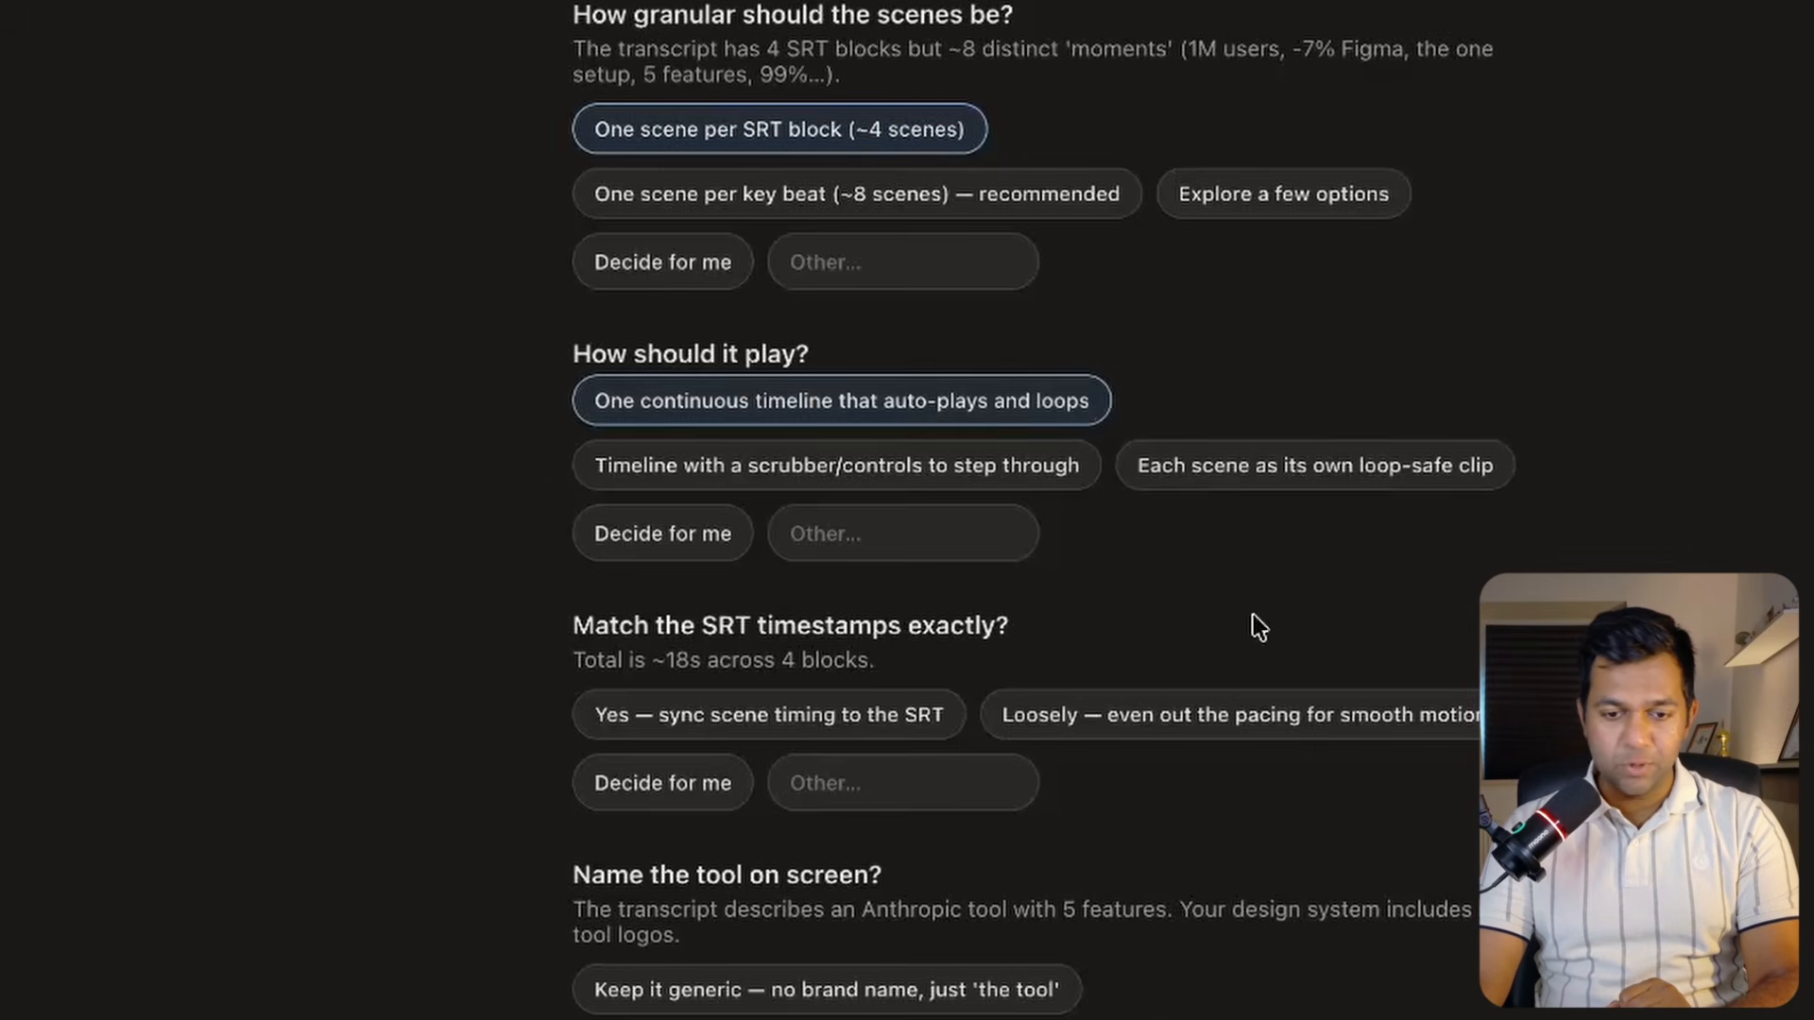
{"action": "scroll", "coordinate": [960, 405], "scroll_direction": "down", "scroll_amount": 3}
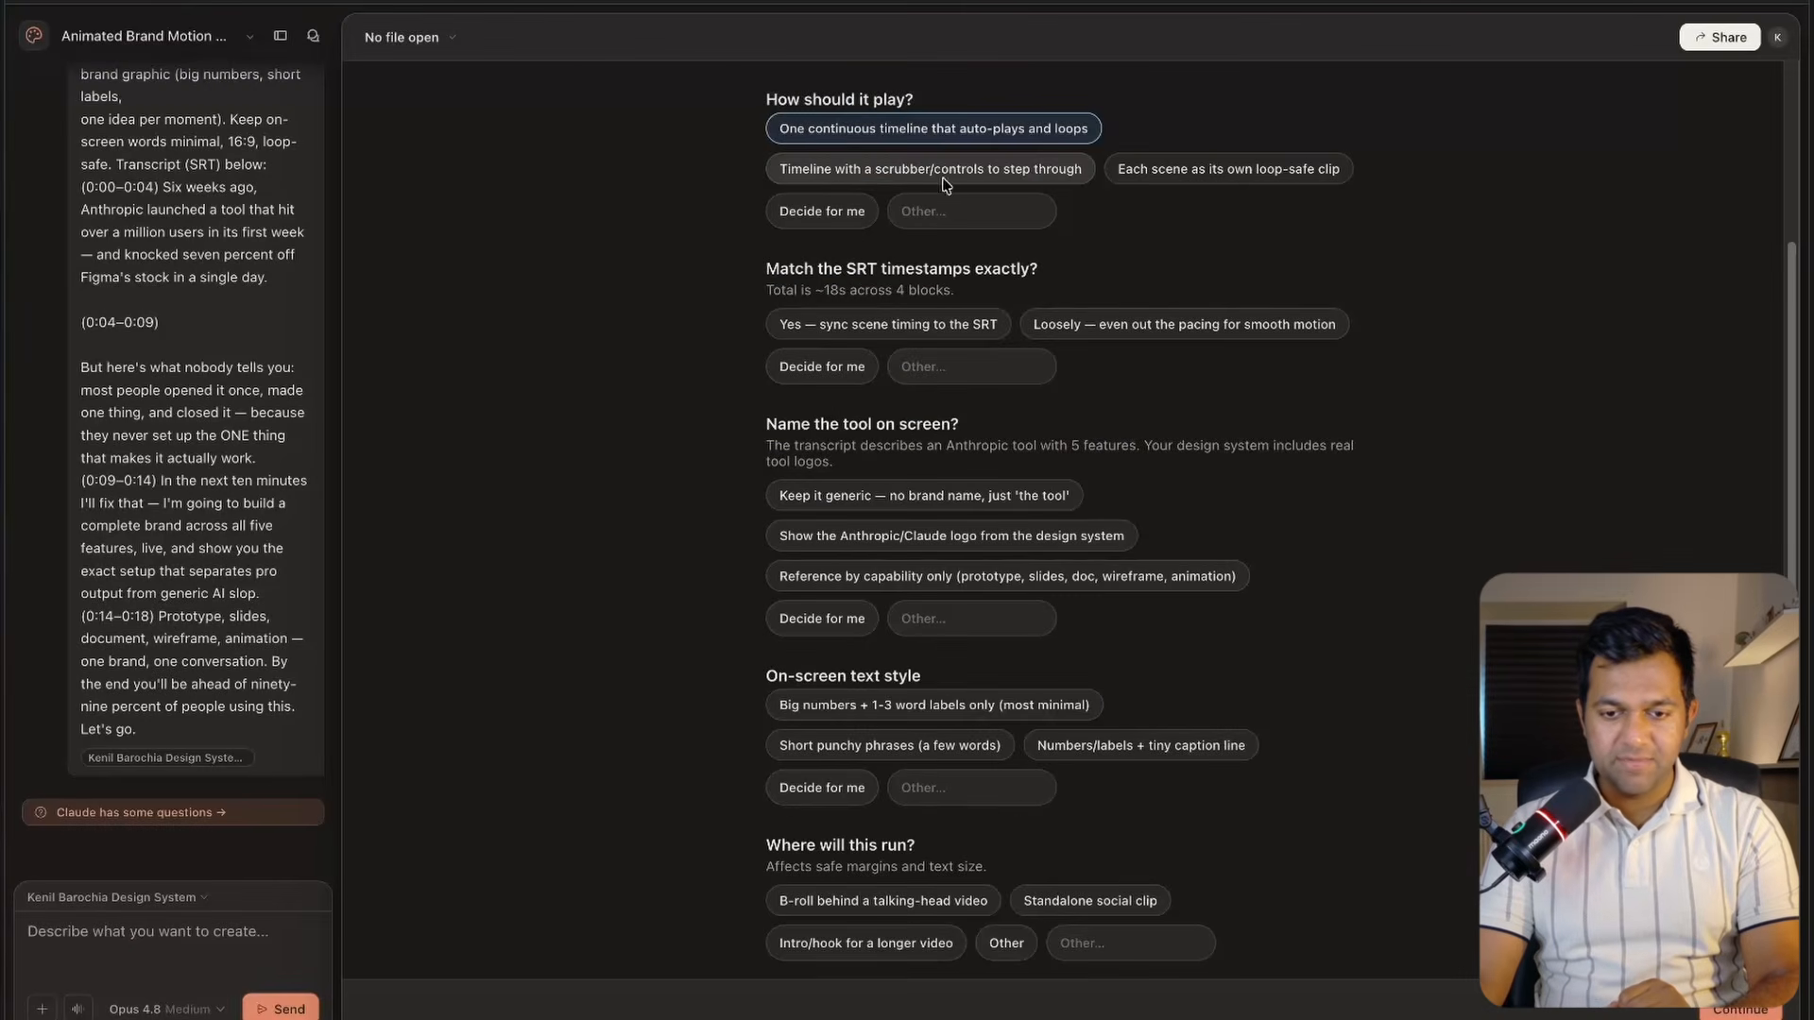
{"action": "left_click", "coordinate": [935, 172]}
{"action": "left_click", "coordinate": [893, 324]}
{"action": "left_click", "coordinate": [897, 495]}
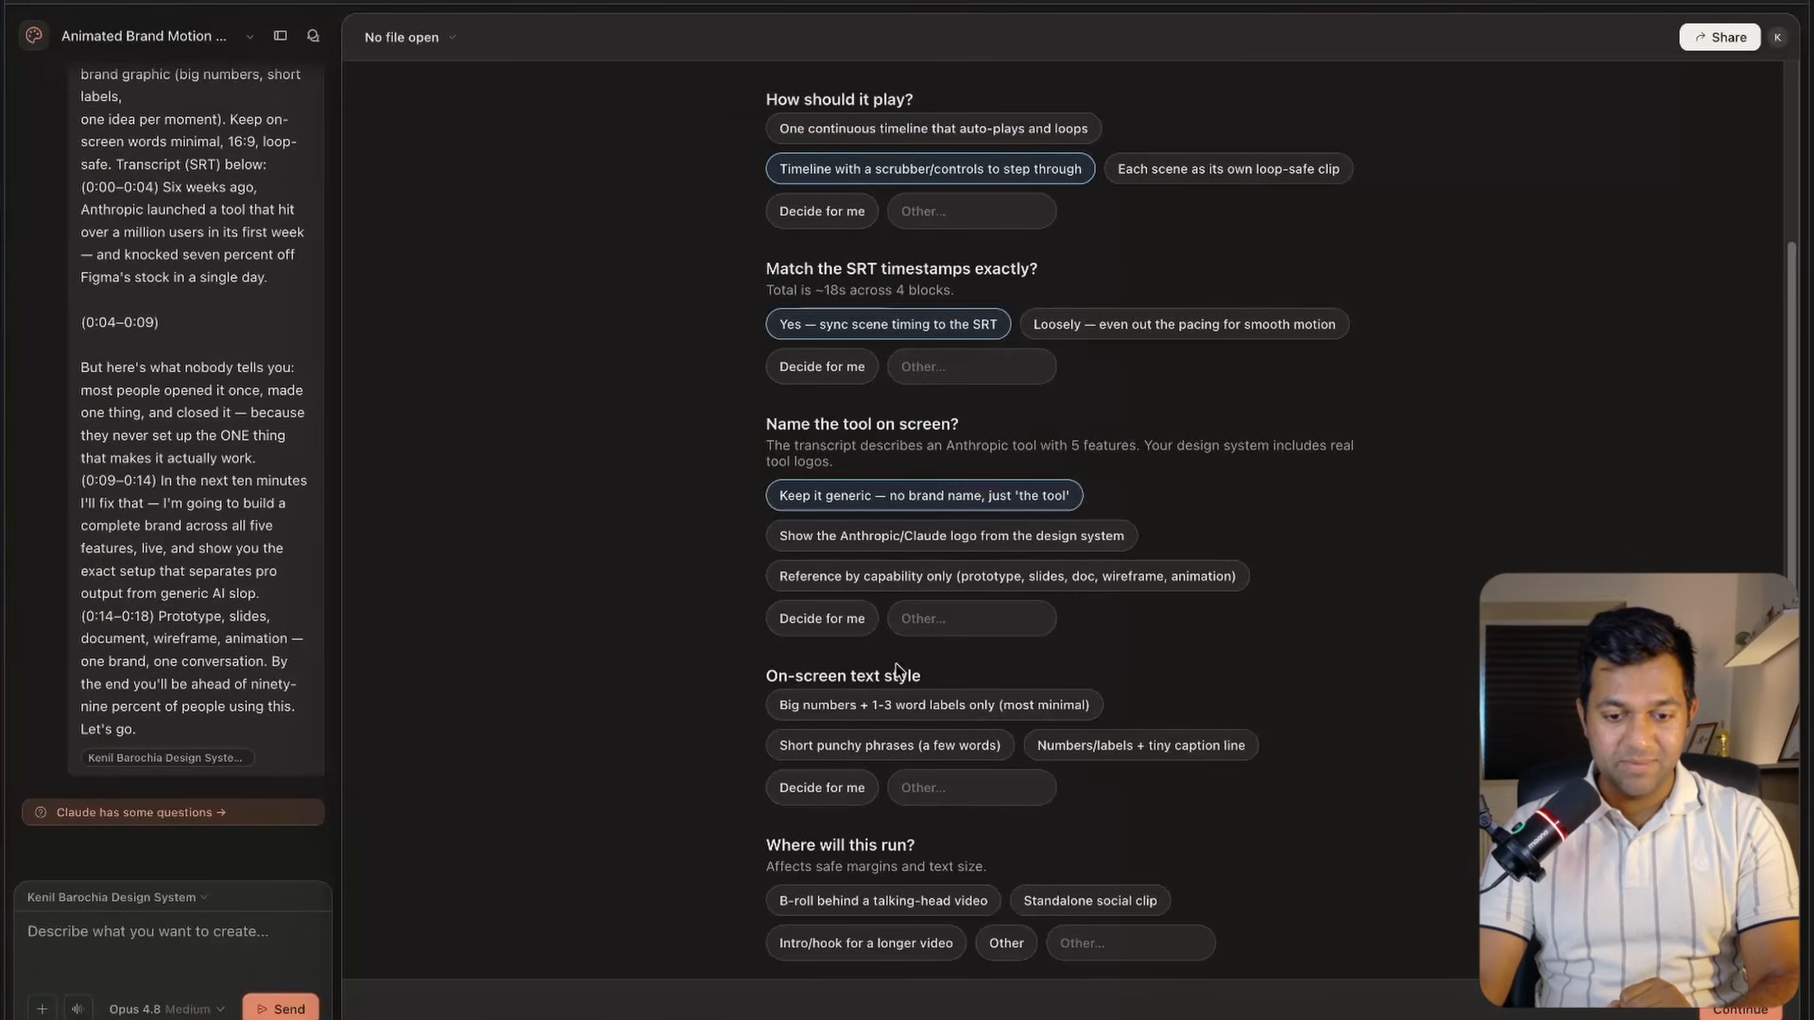
{"action": "left_click", "coordinate": [898, 705]}
Choose B-roll behind a talking-head video, enter 1M user as the hardest-hitting stat, and continue.
{"action": "scroll", "coordinate": [878, 666], "scroll_direction": "down", "scroll_amount": 2}
{"action": "left_click", "coordinate": [878, 686]}
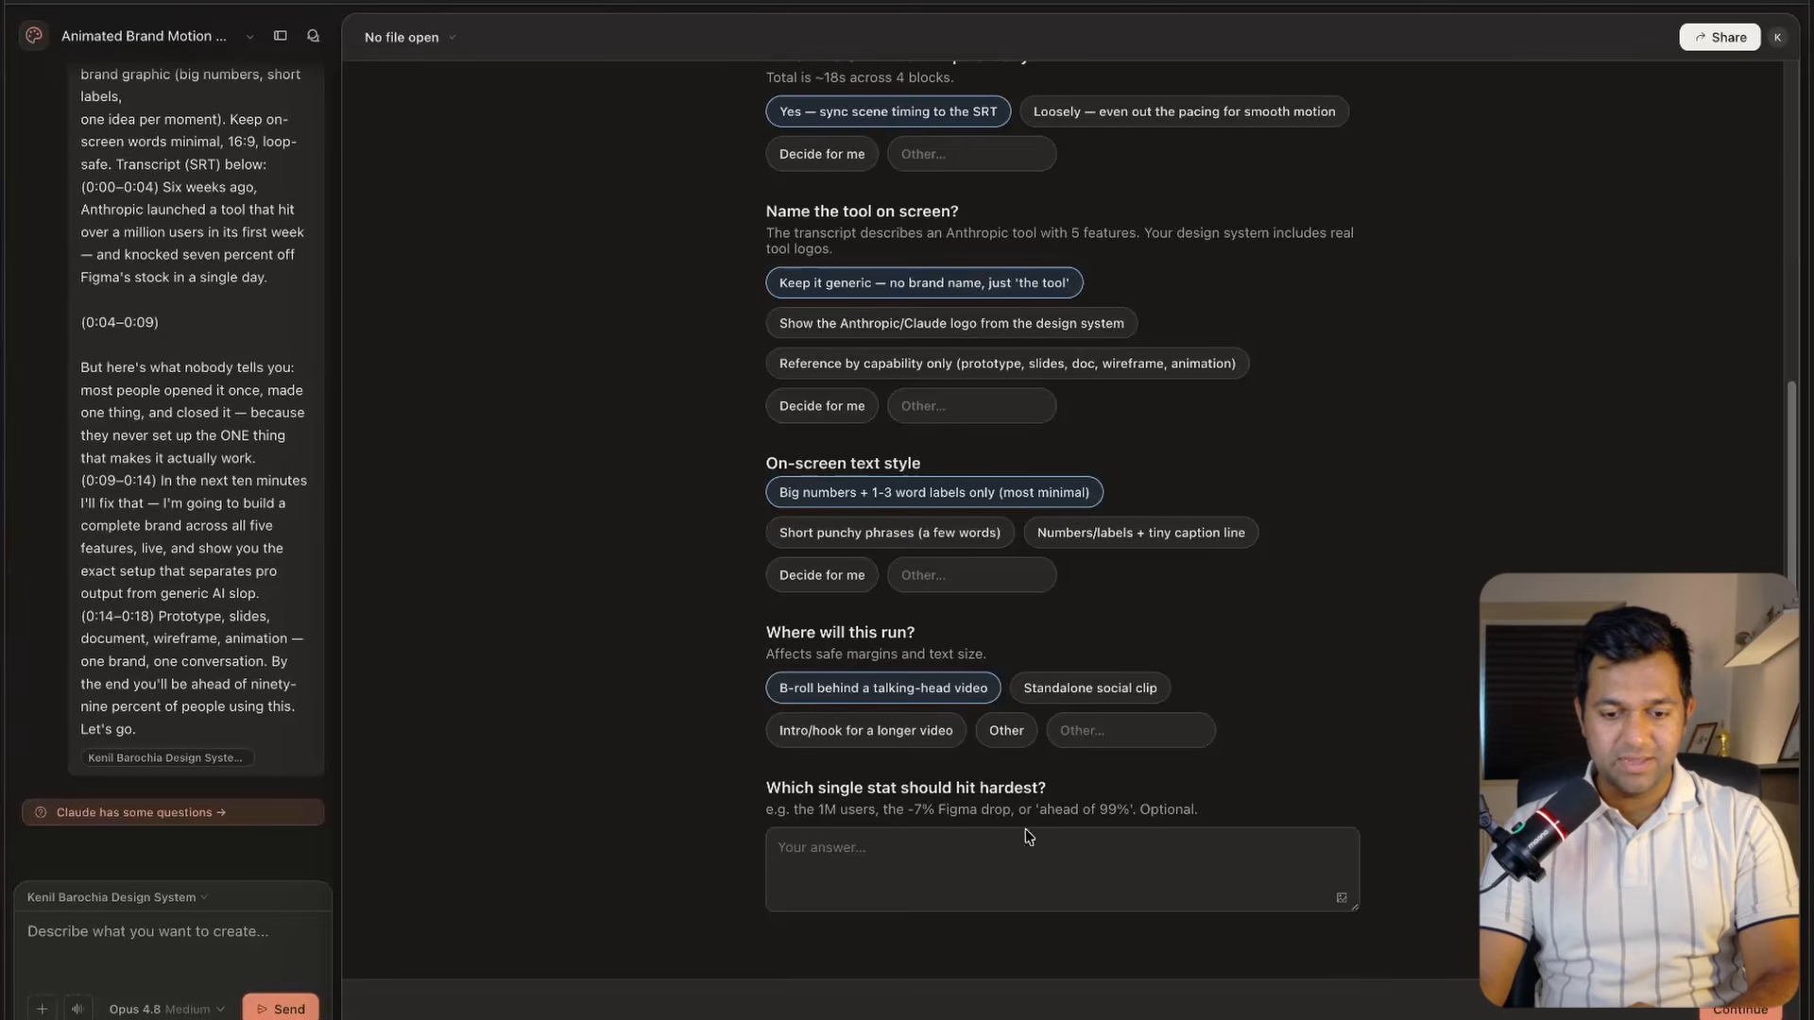
{"action": "left_click", "coordinate": [1061, 868]}
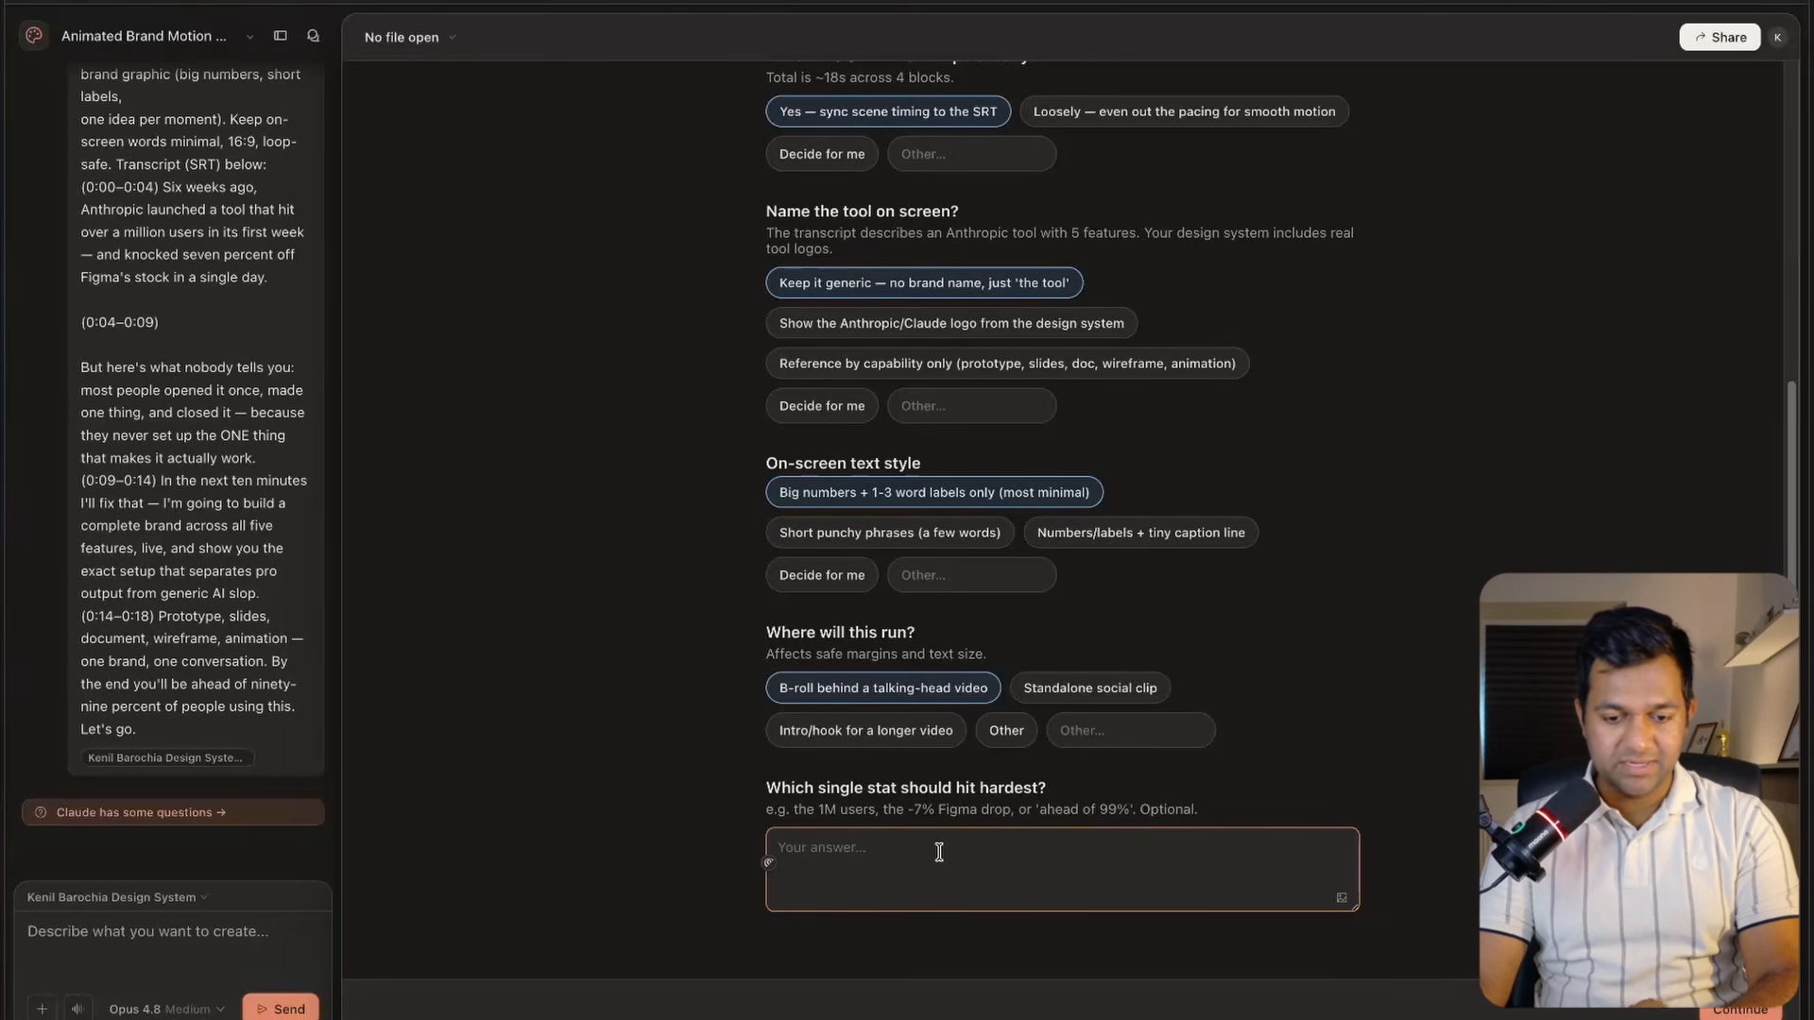
{"action": "type", "text": "1M user"}
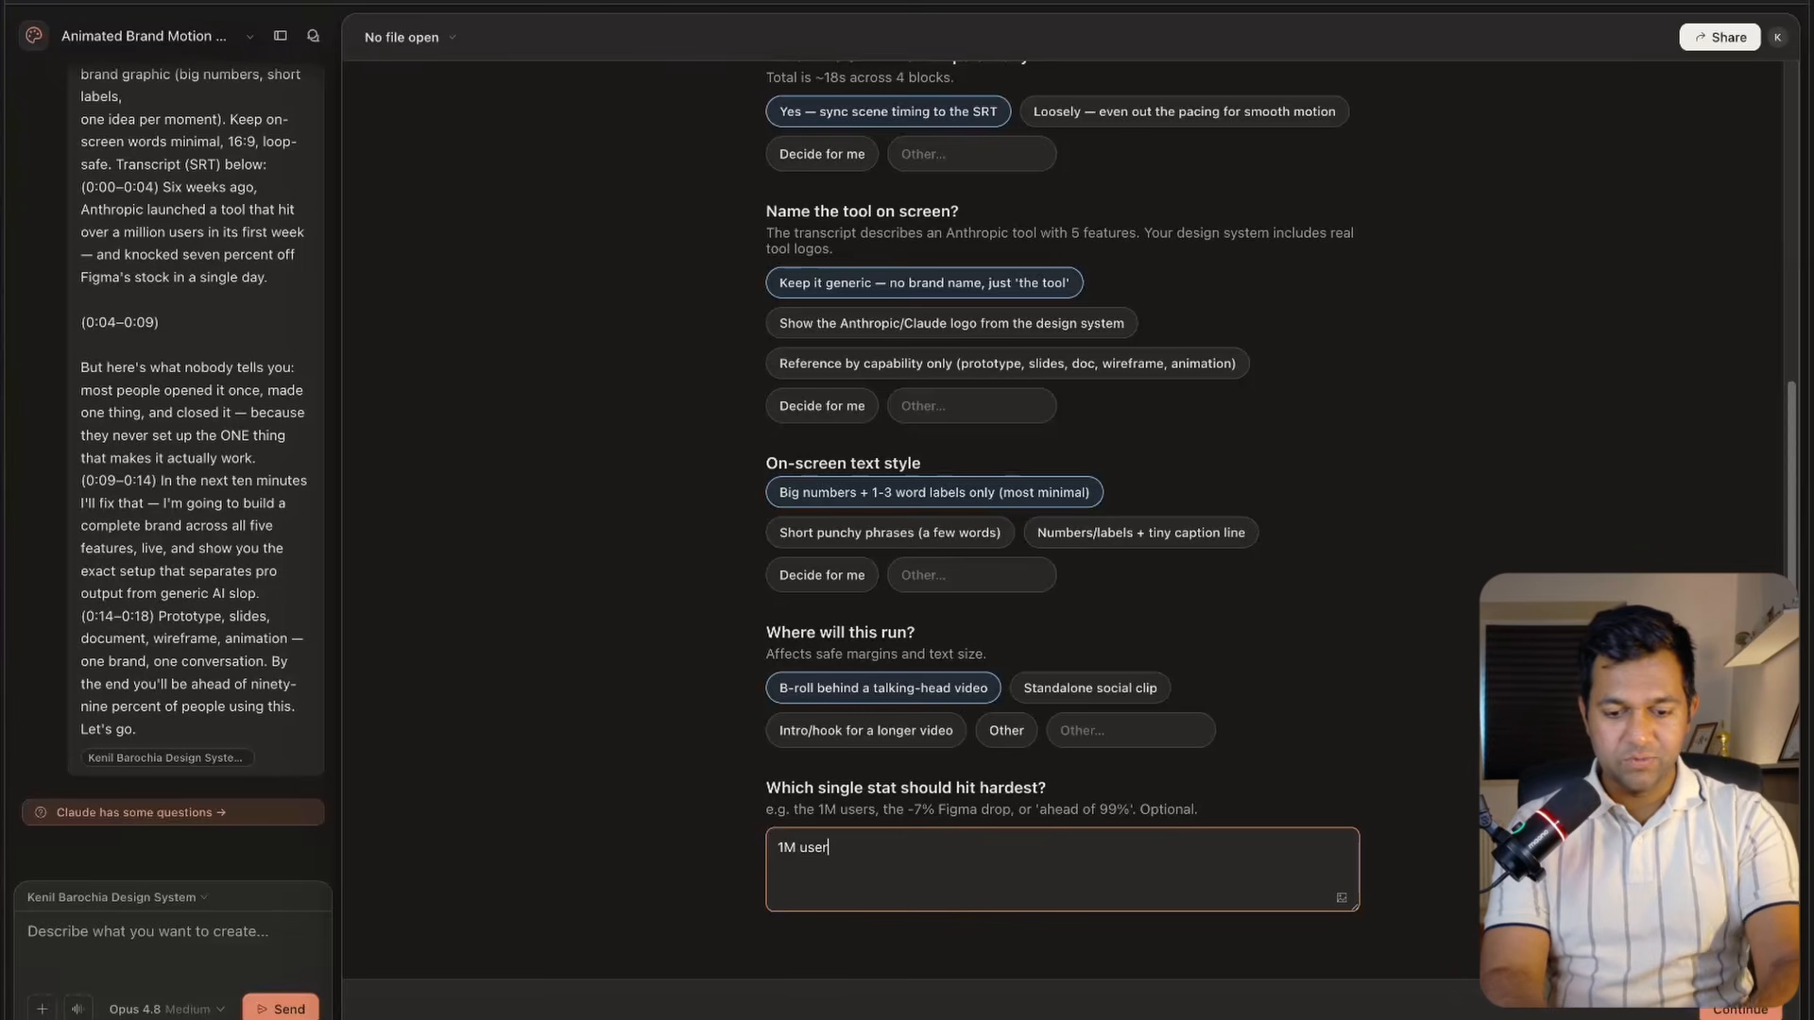
{"action": "left_click", "coordinate": [1748, 1011]}
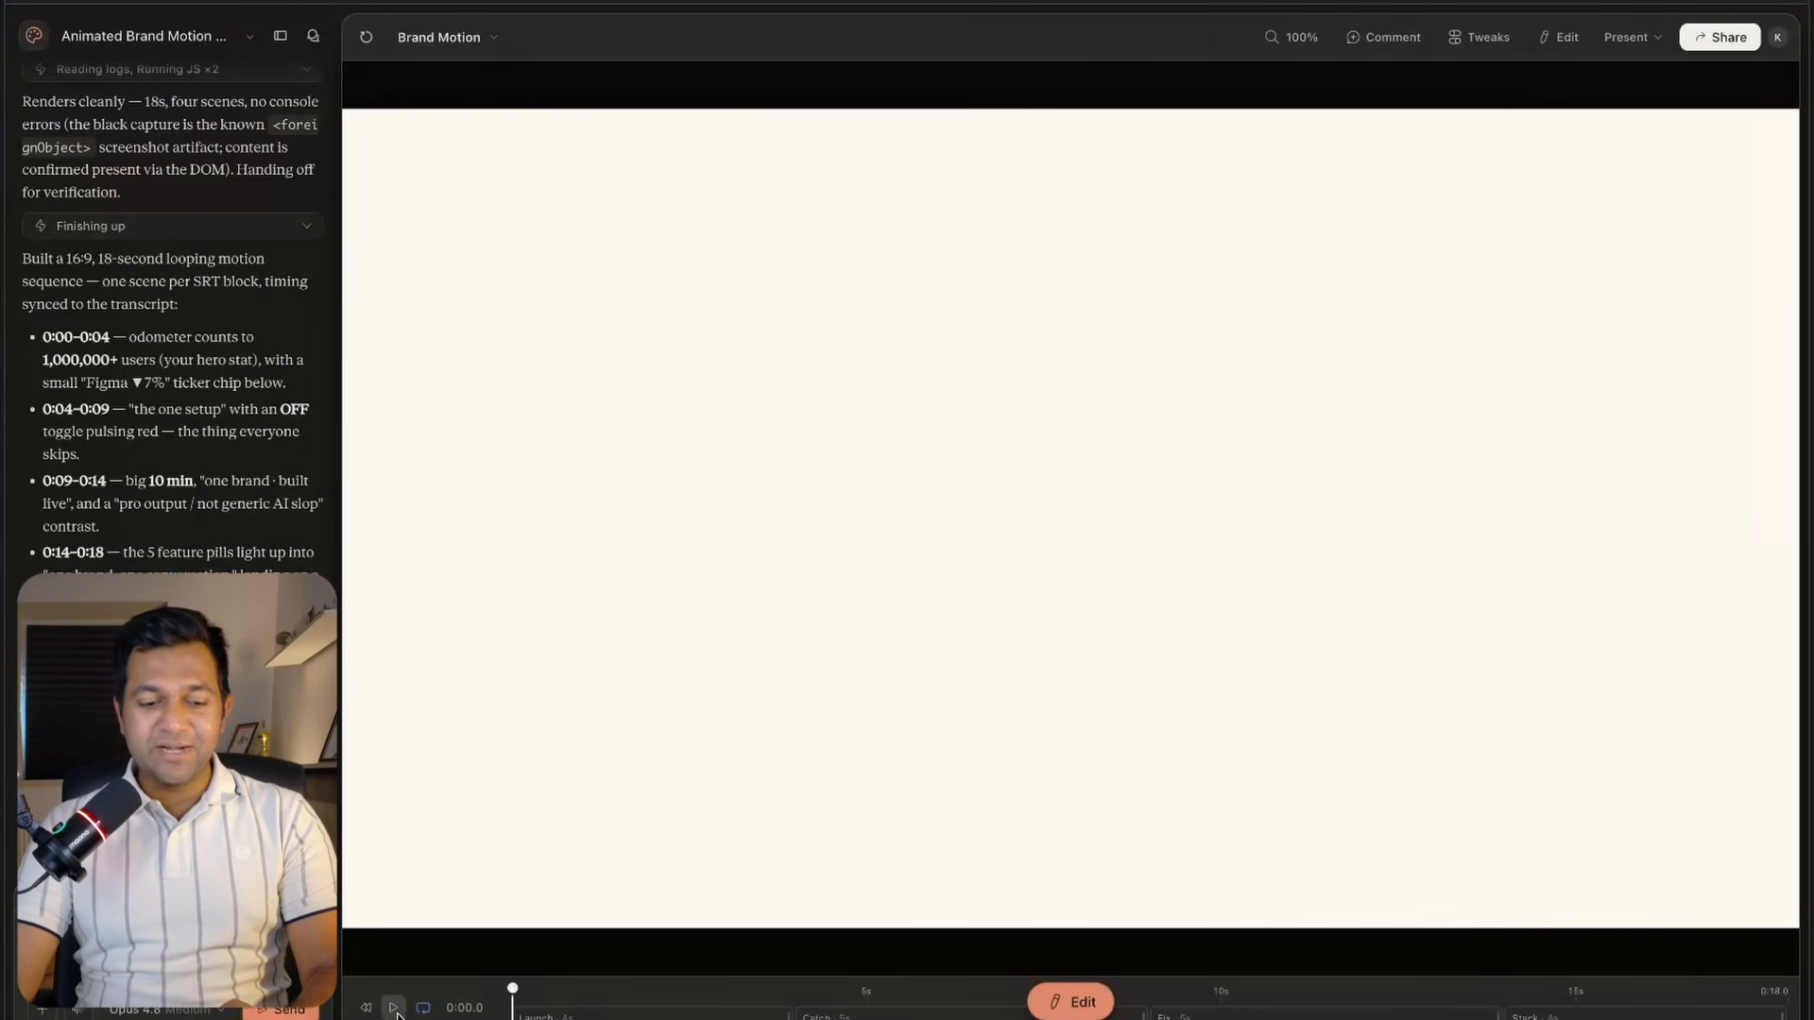
{"action": "left_click", "coordinate": [394, 1007]}
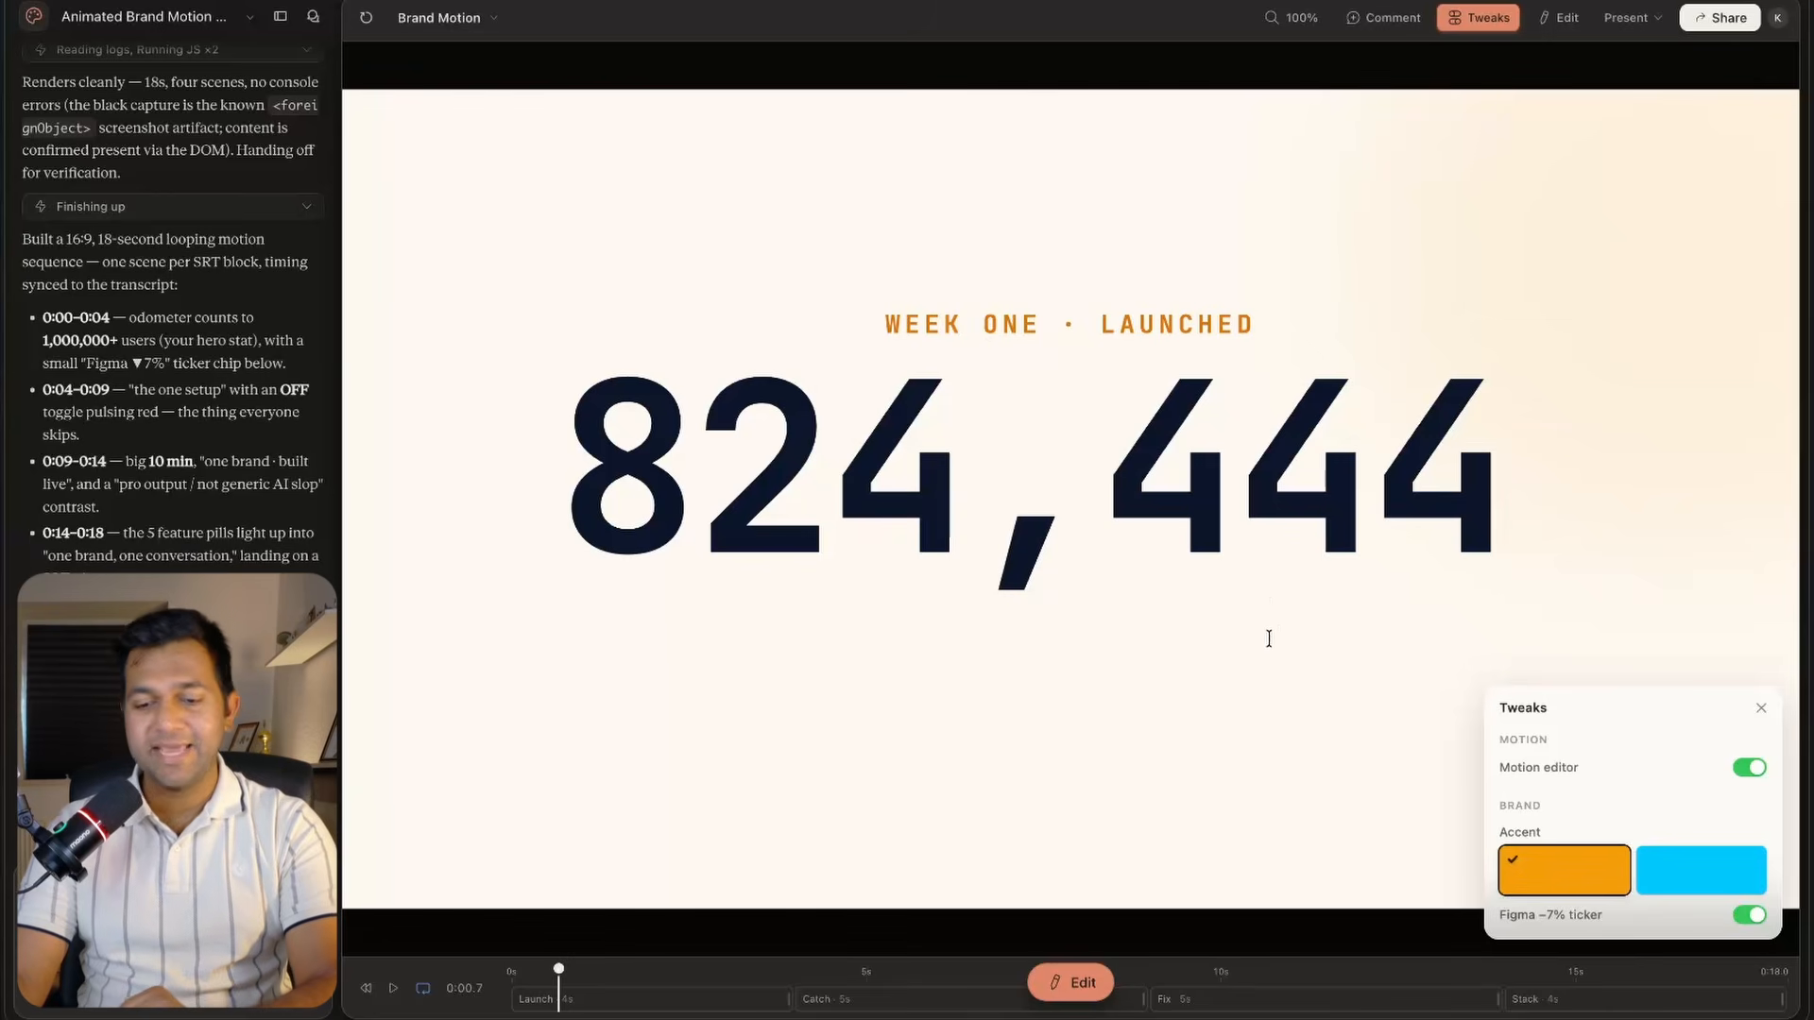
{"action": "left_click", "coordinate": [1559, 17]}
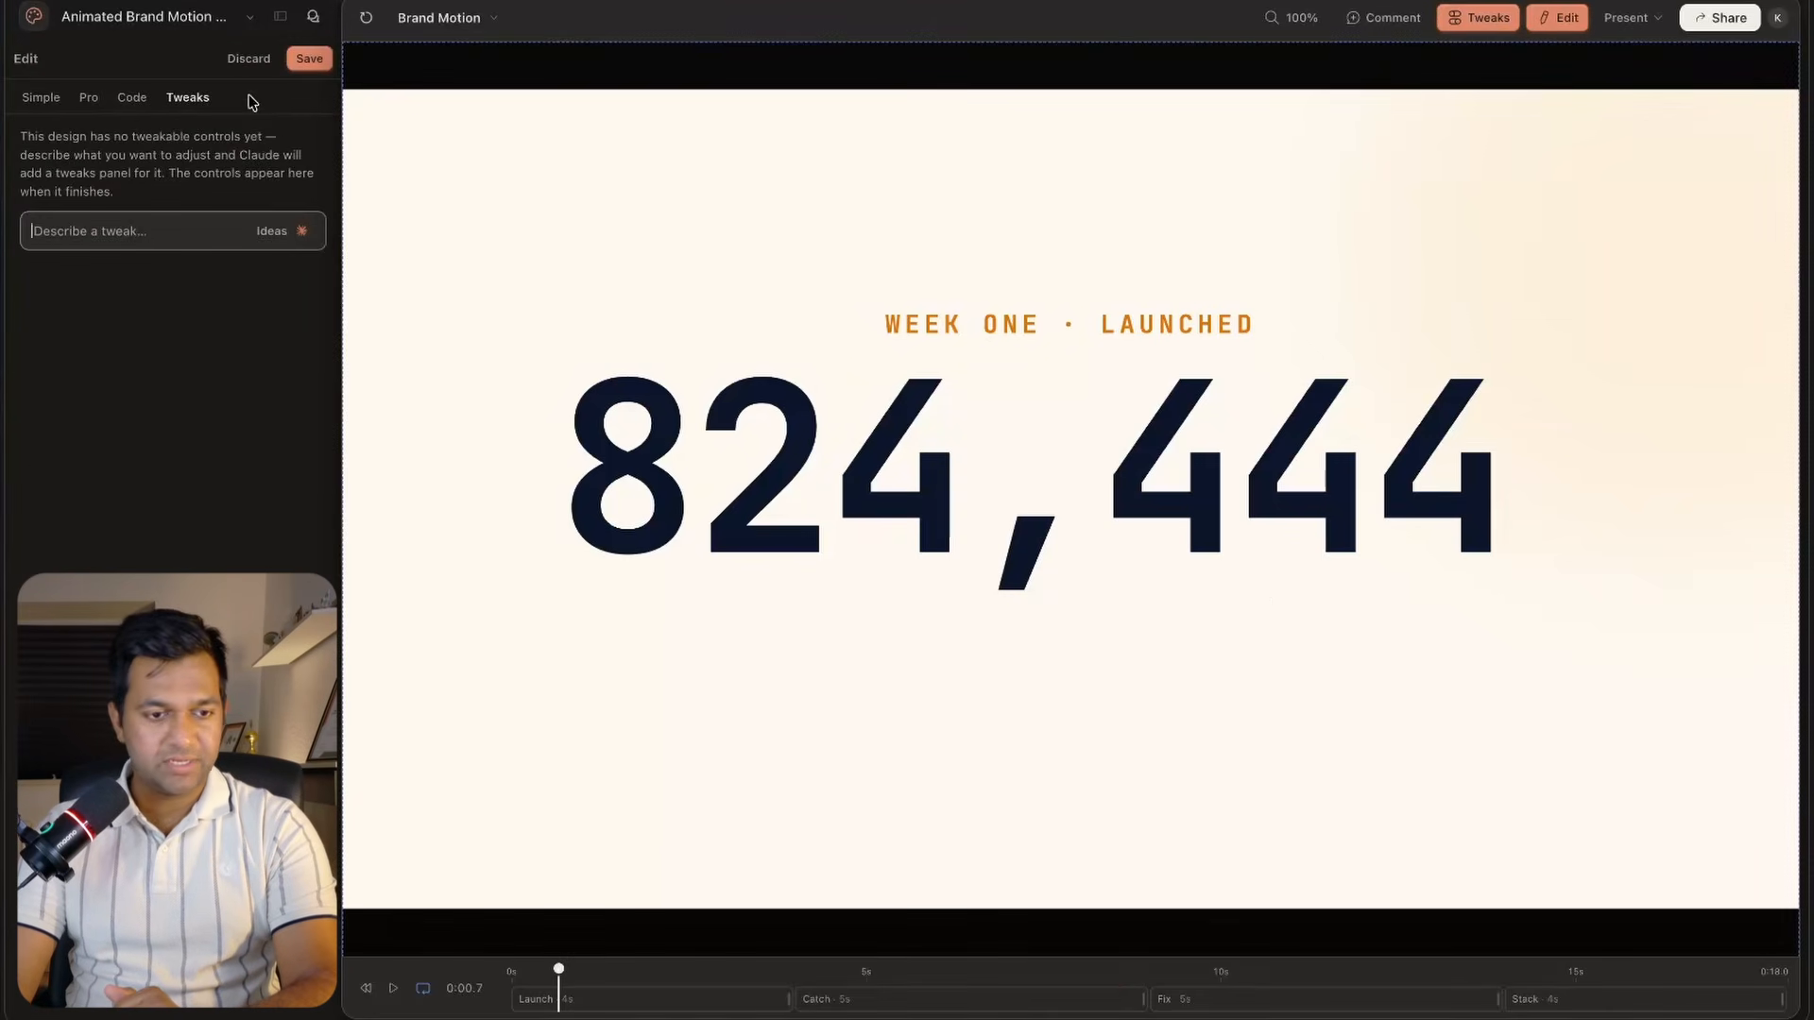
{"action": "left_click", "coordinate": [249, 58]}
Open the Tweaks panel and set the brand accent colour to cyan.
{"action": "left_click", "coordinate": [1478, 17]}
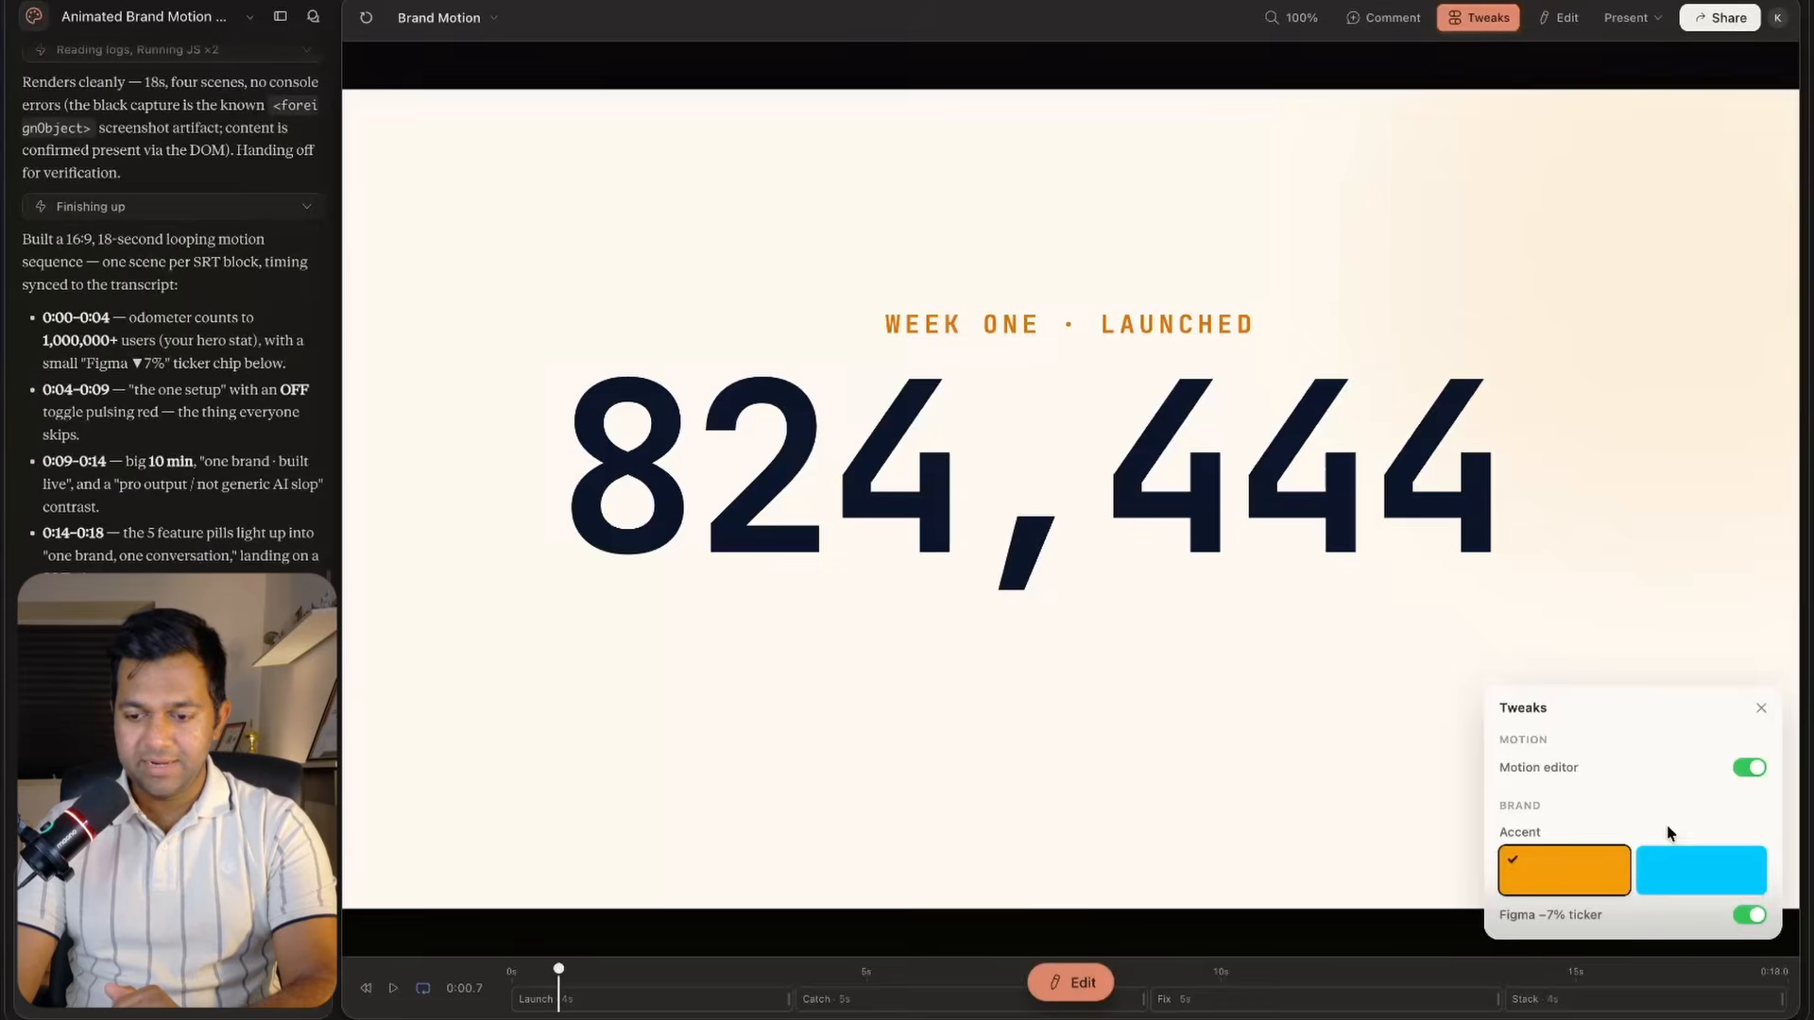
{"action": "left_click", "coordinate": [1701, 877]}
{"action": "left_click", "coordinate": [1563, 893]}
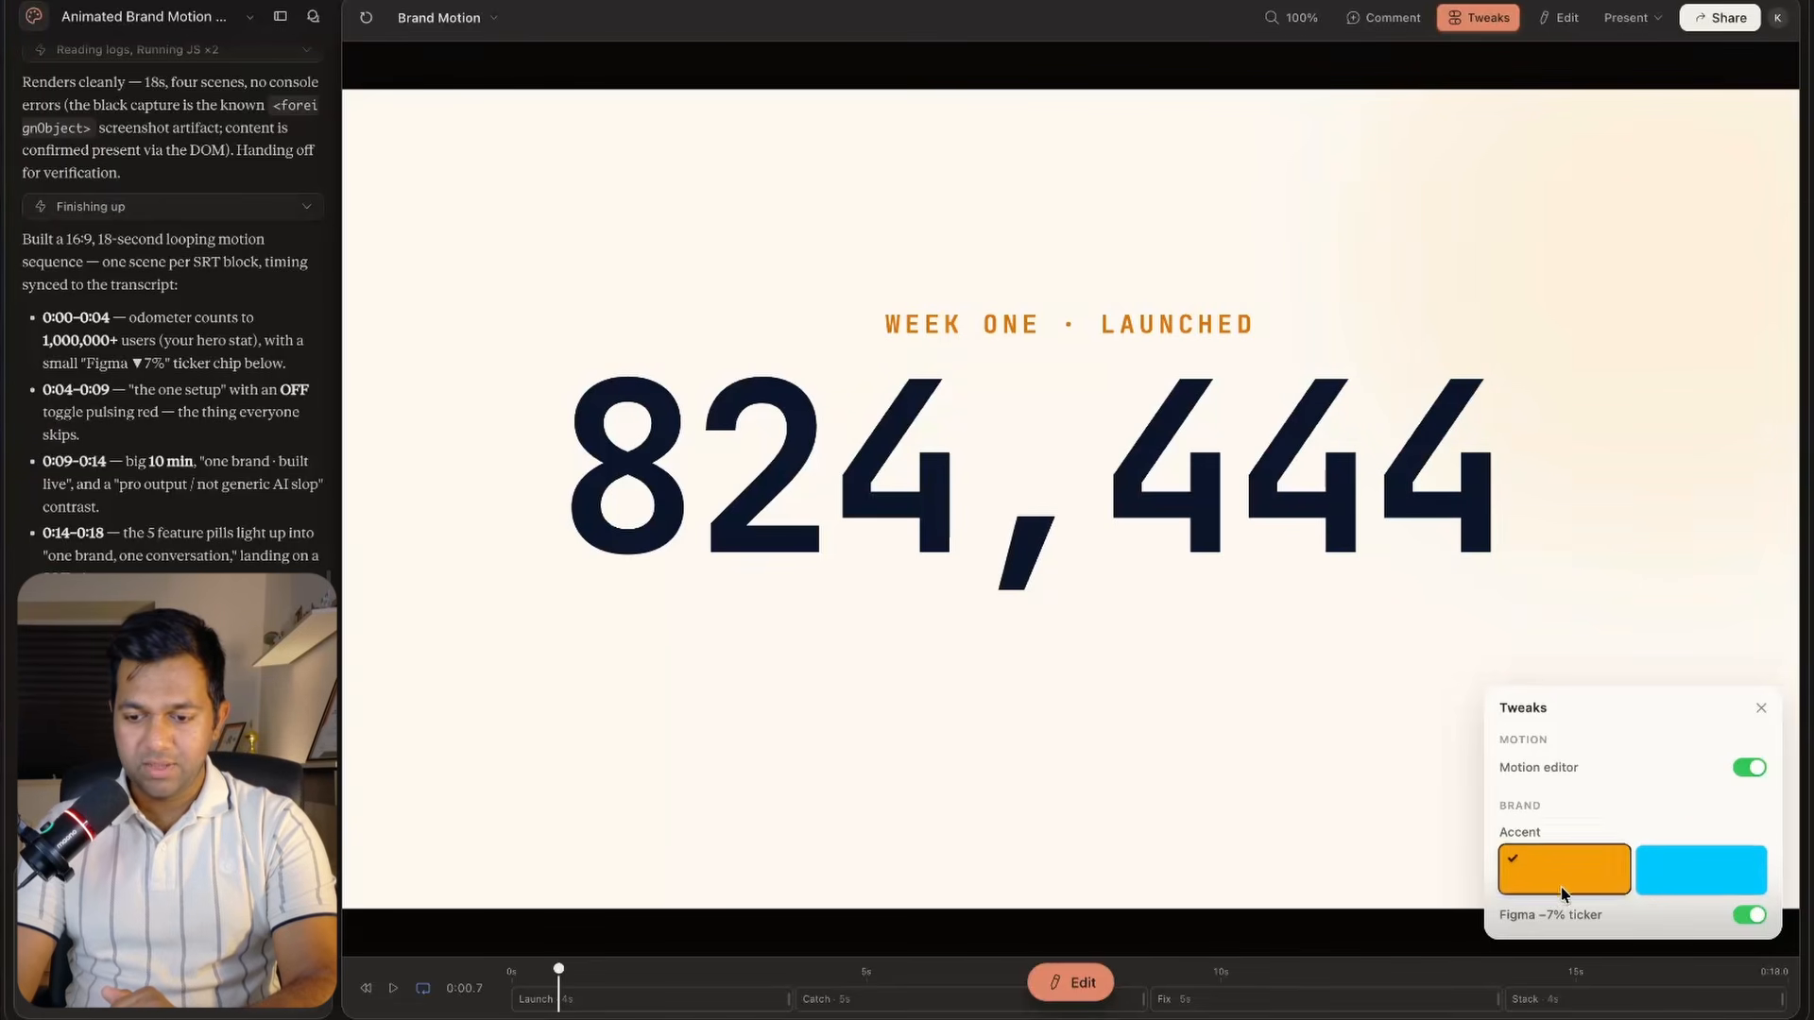
{"action": "left_click", "coordinate": [1680, 873]}
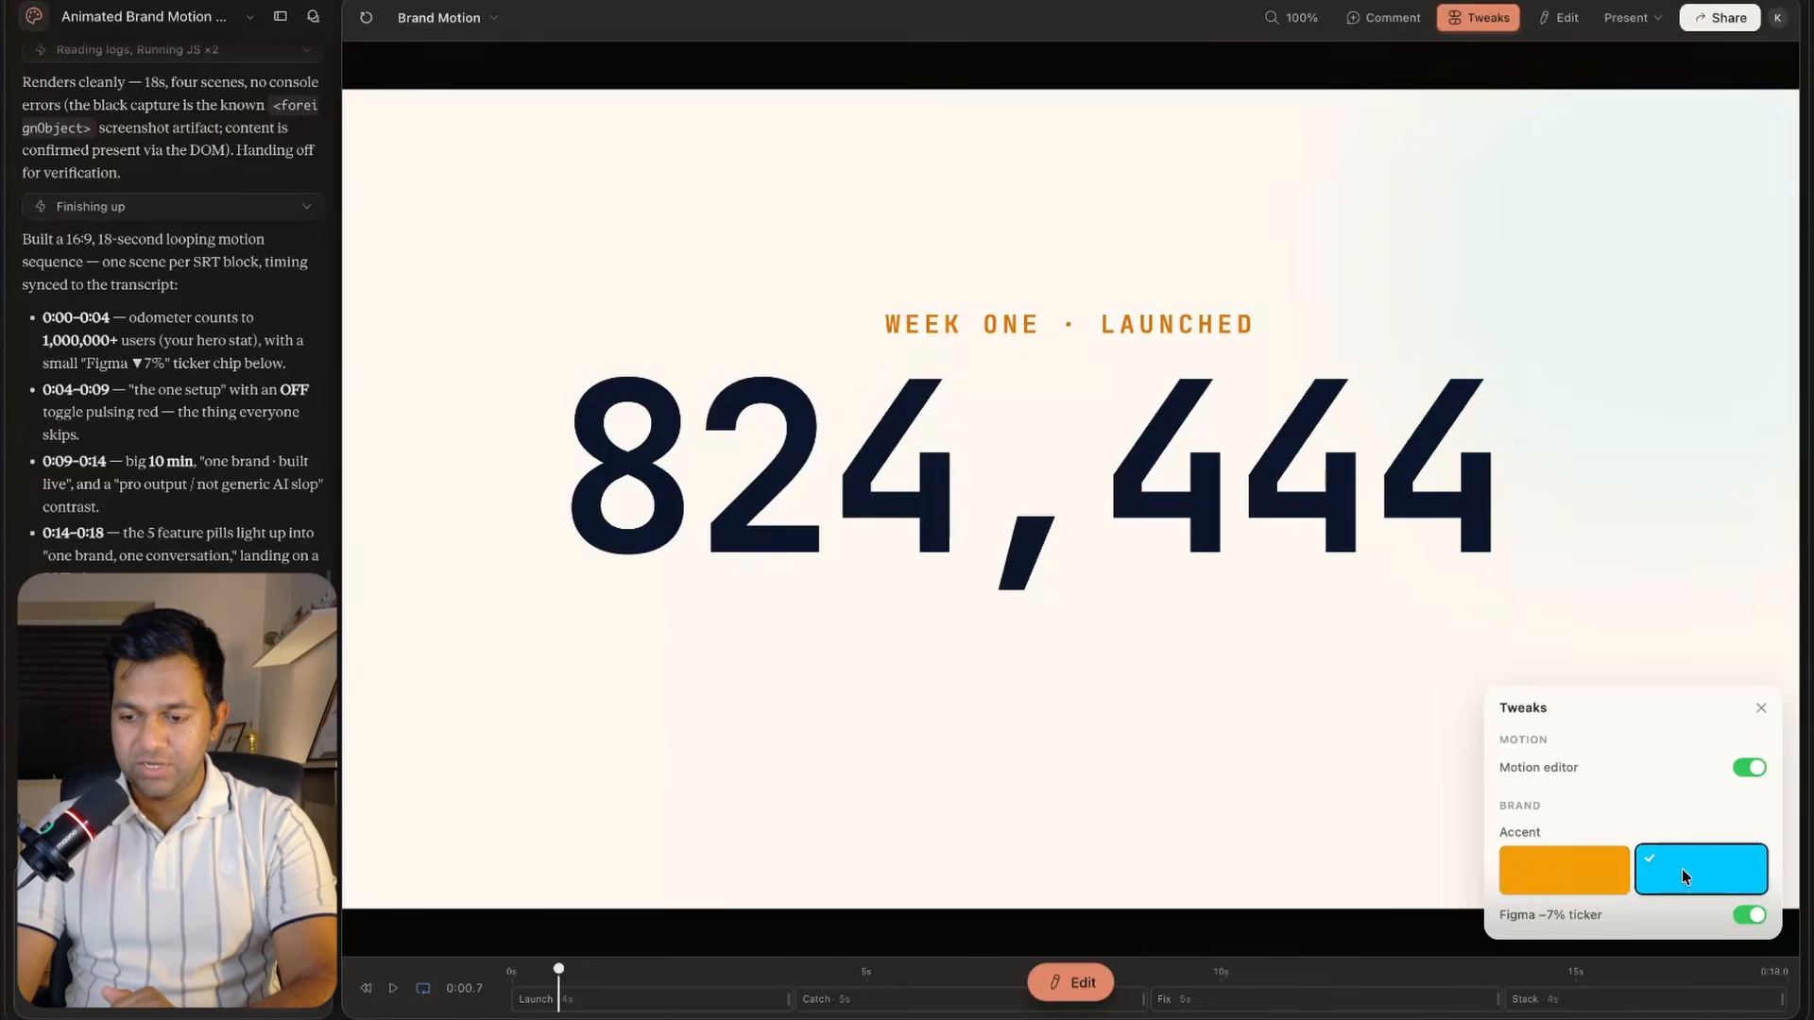
Play and scrub the animation while comparing the orange and cyan accents, ending on cyan.
{"action": "left_click", "coordinate": [393, 987]}
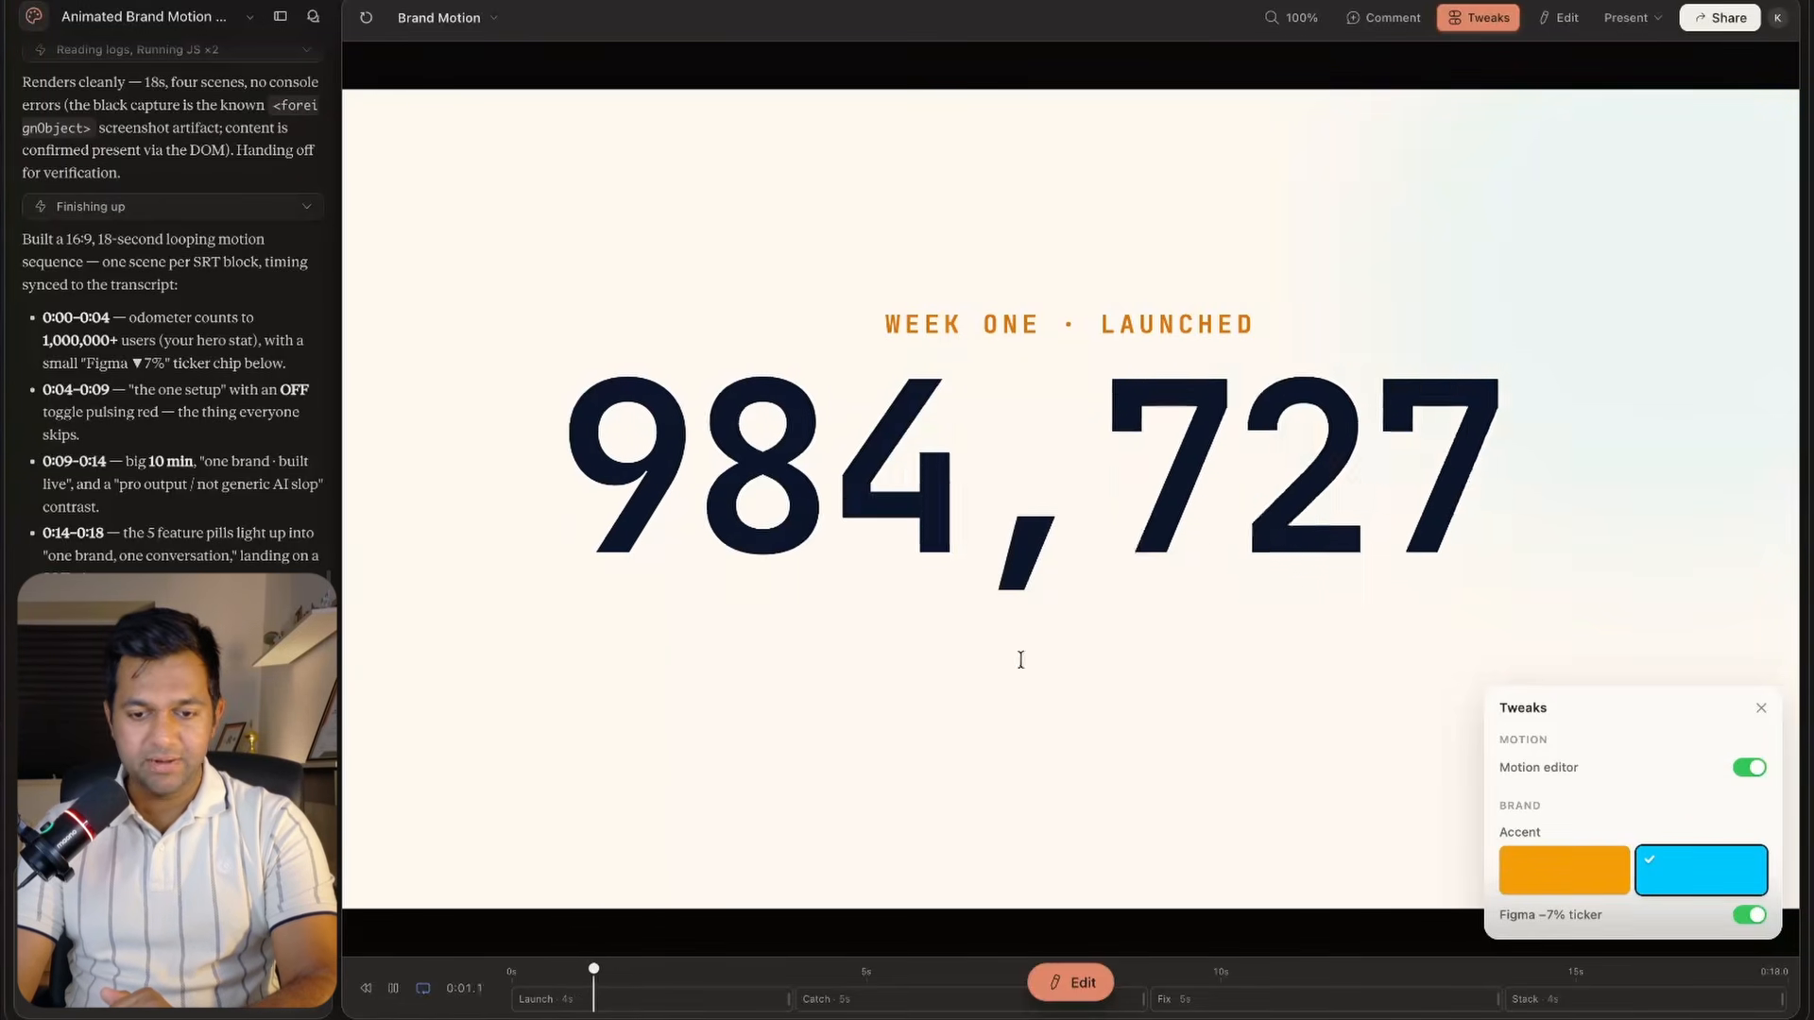
{"action": "key", "text": "space"}
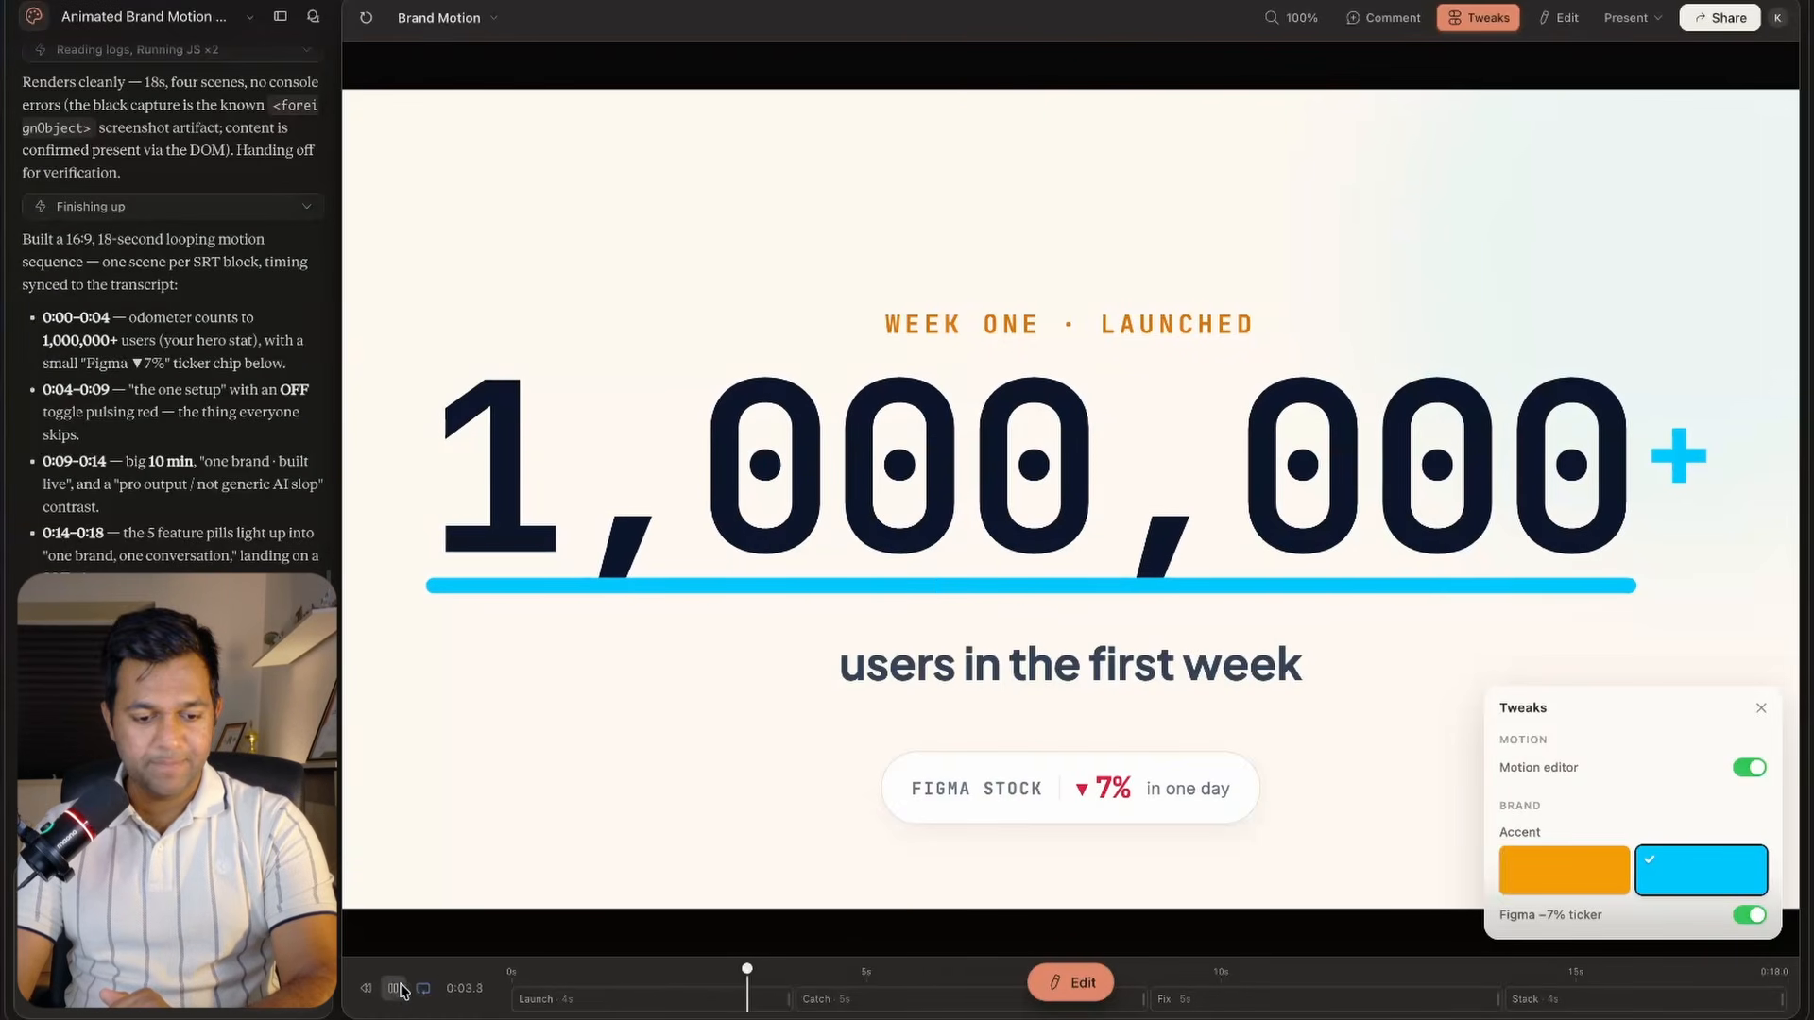
{"action": "left_click", "coordinate": [1542, 871]}
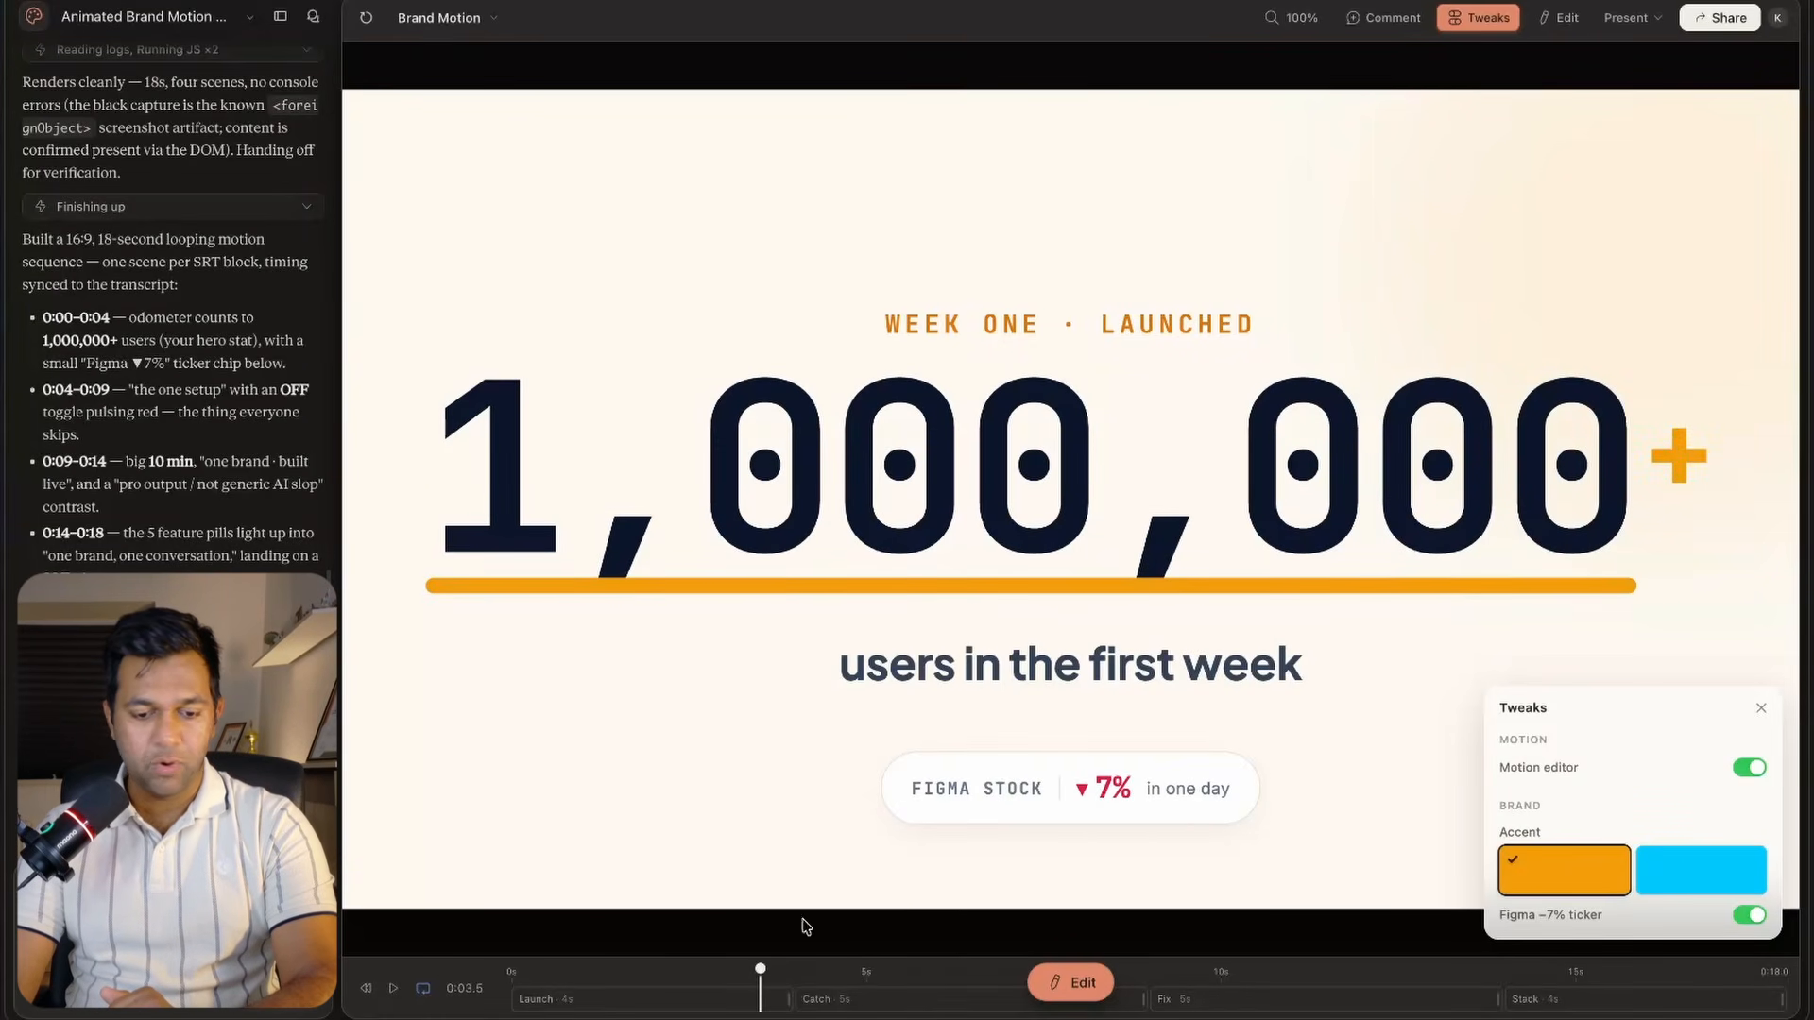
{"action": "left_click_drag", "start_coordinate": [759, 974], "coordinate": [933, 969]}
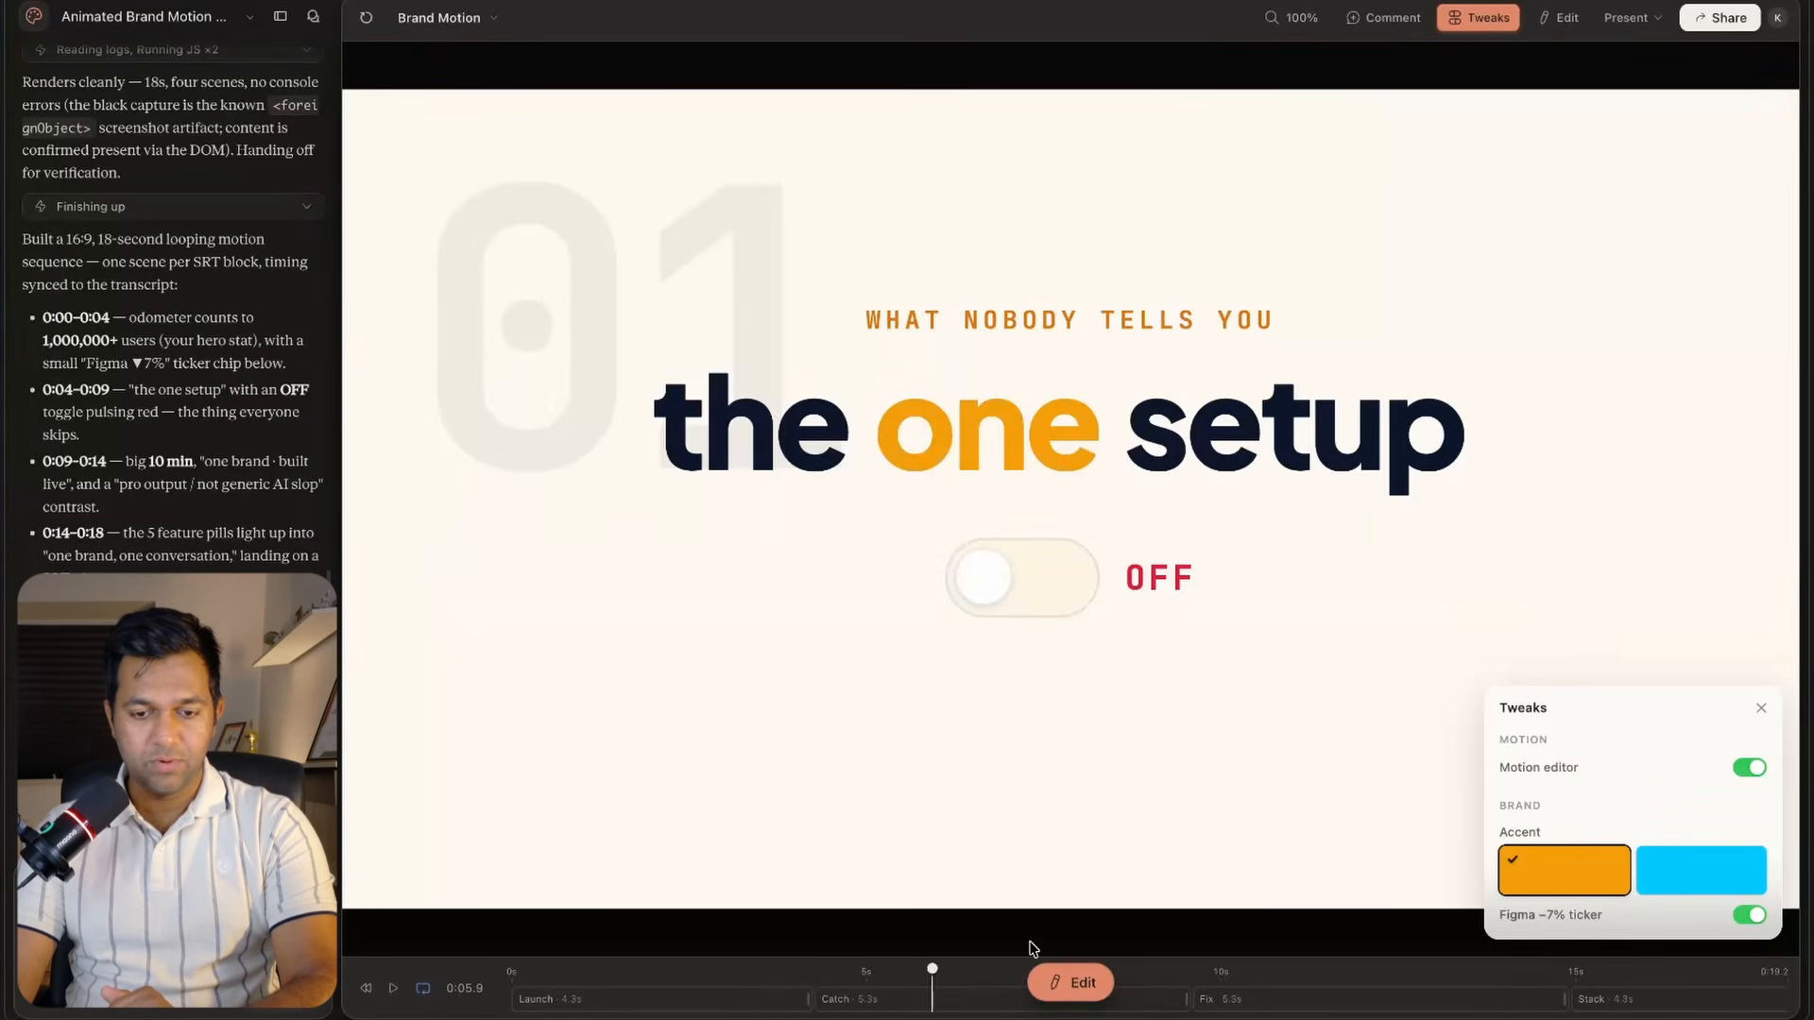
{"action": "left_click", "coordinate": [1680, 879]}
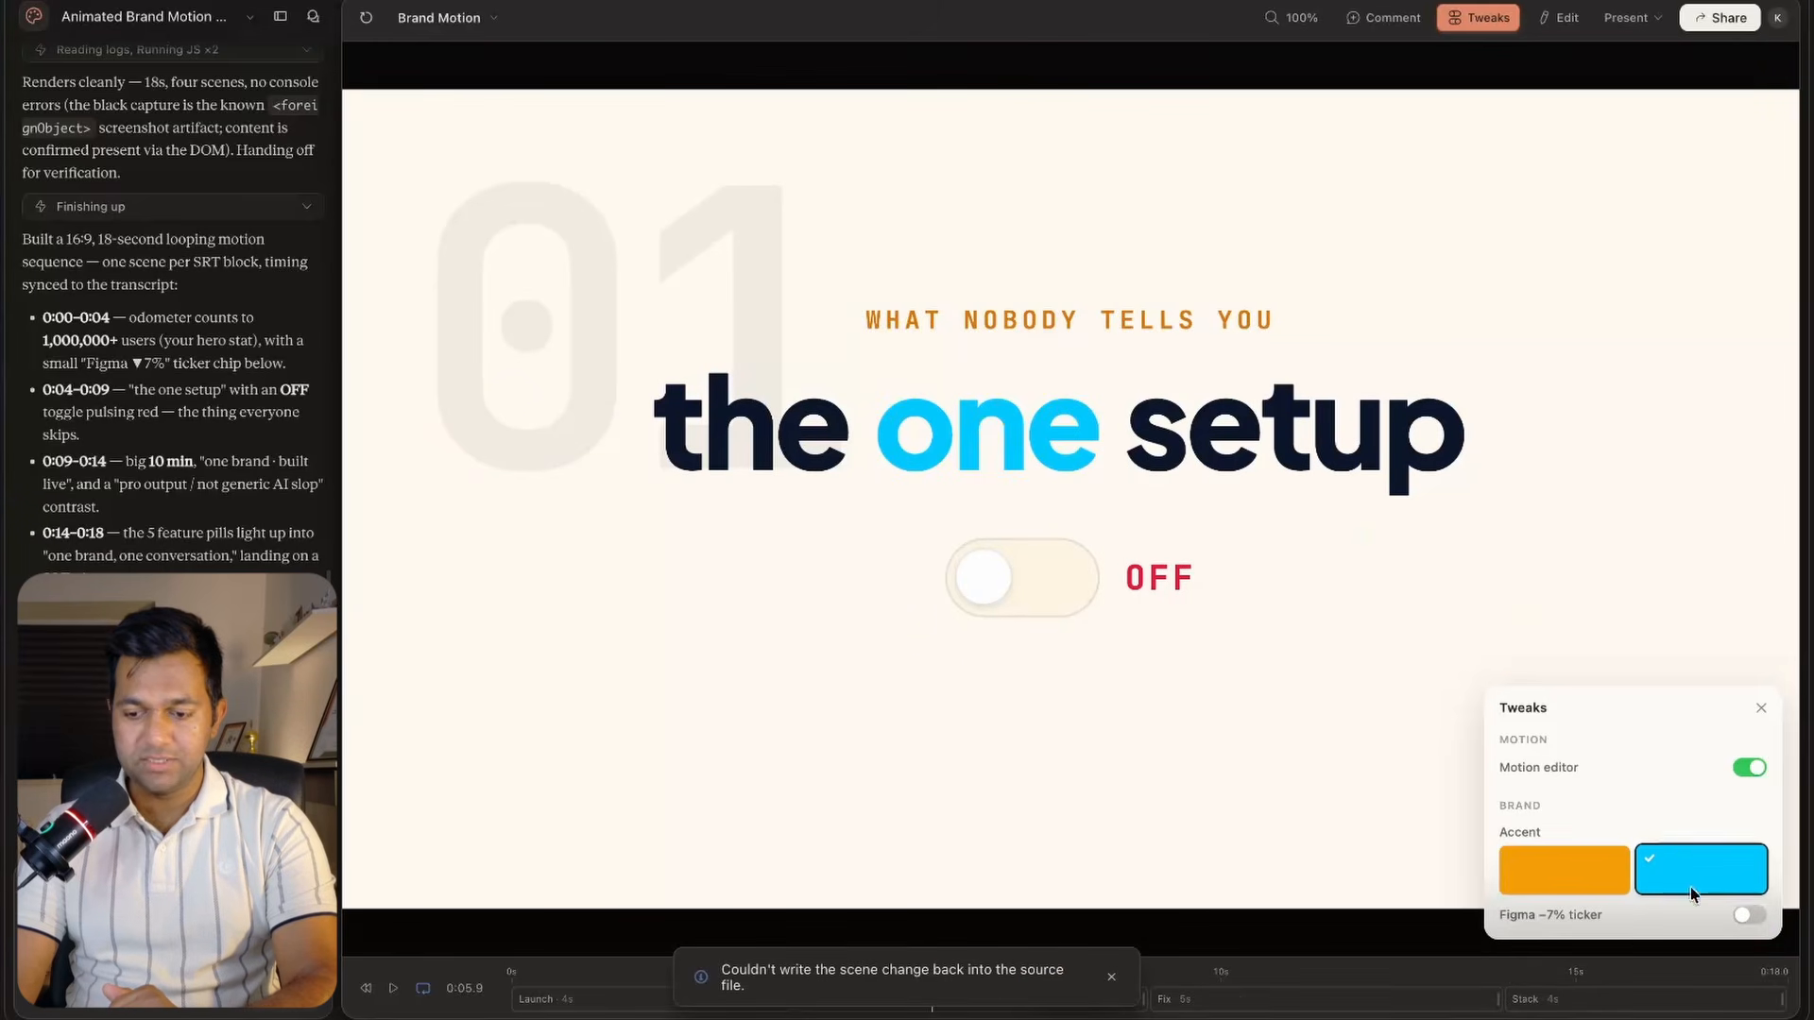
Switch off the motion editor, then open Edit mode and browse its editing tools and Simple, Pro and Tweaks tabs.
{"action": "left_click", "coordinate": [1744, 768]}
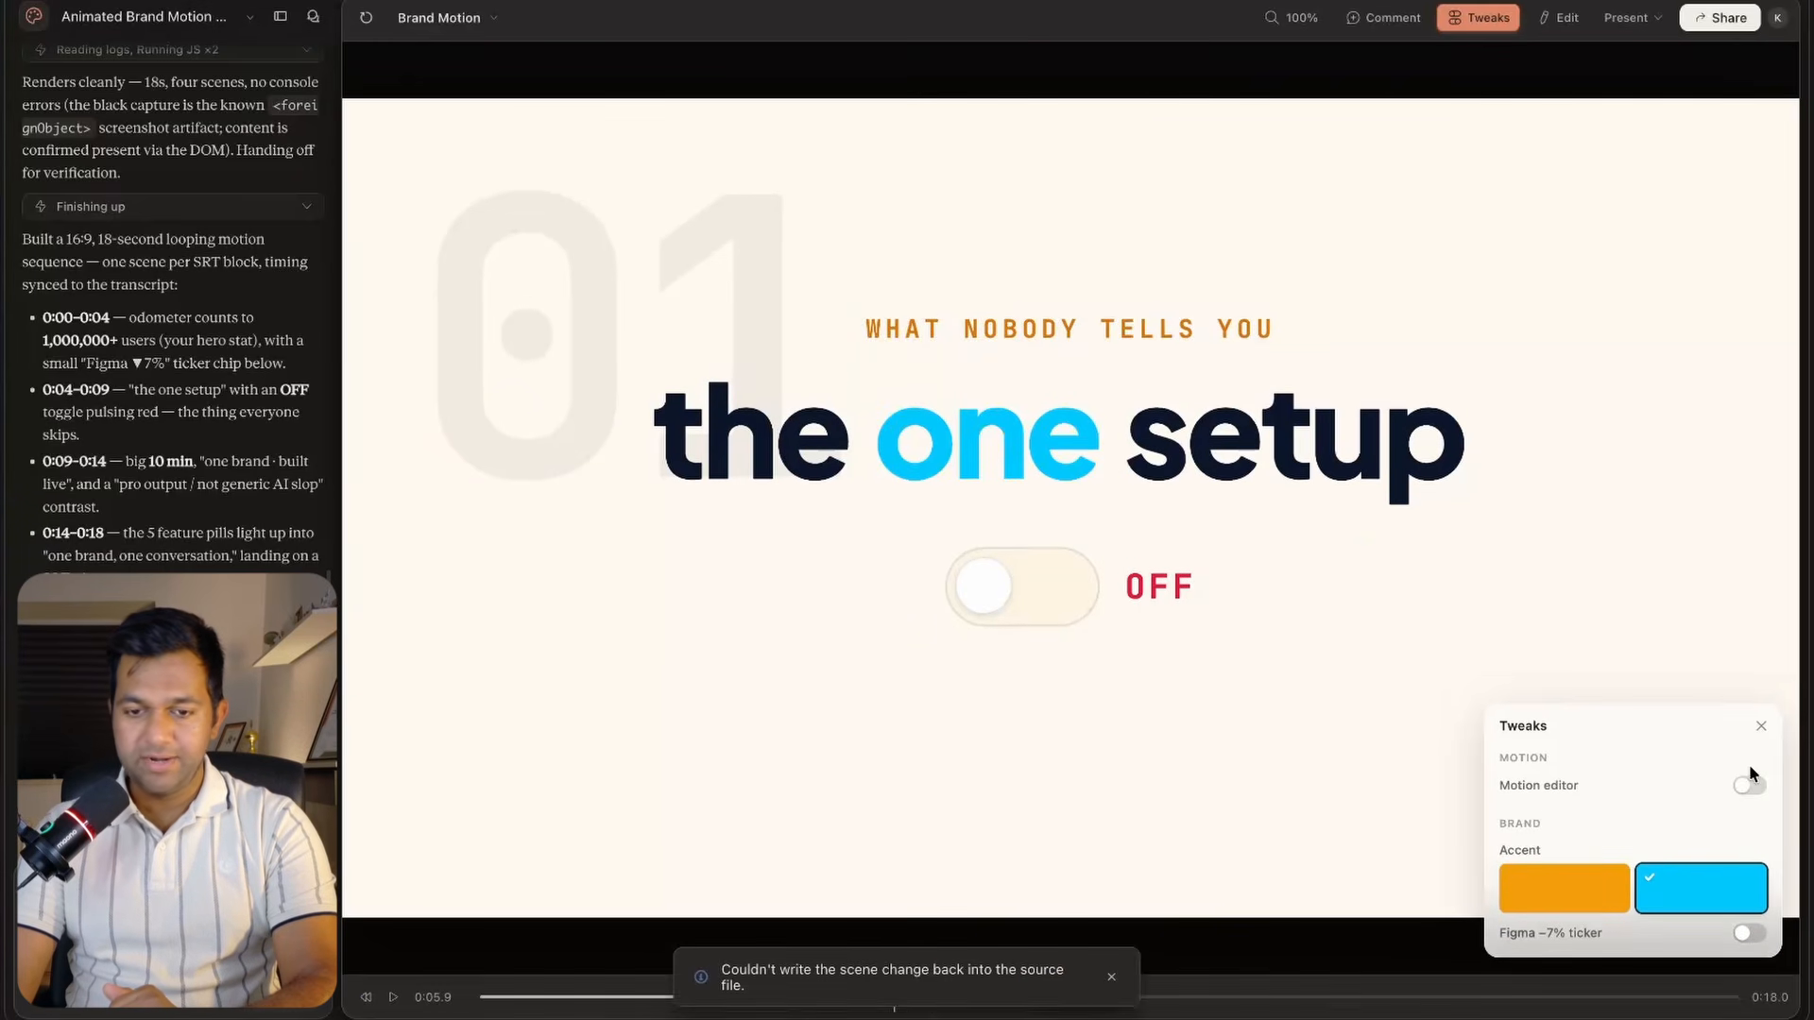
{"action": "left_click", "coordinate": [1557, 17]}
{"action": "left_click", "coordinate": [41, 97]}
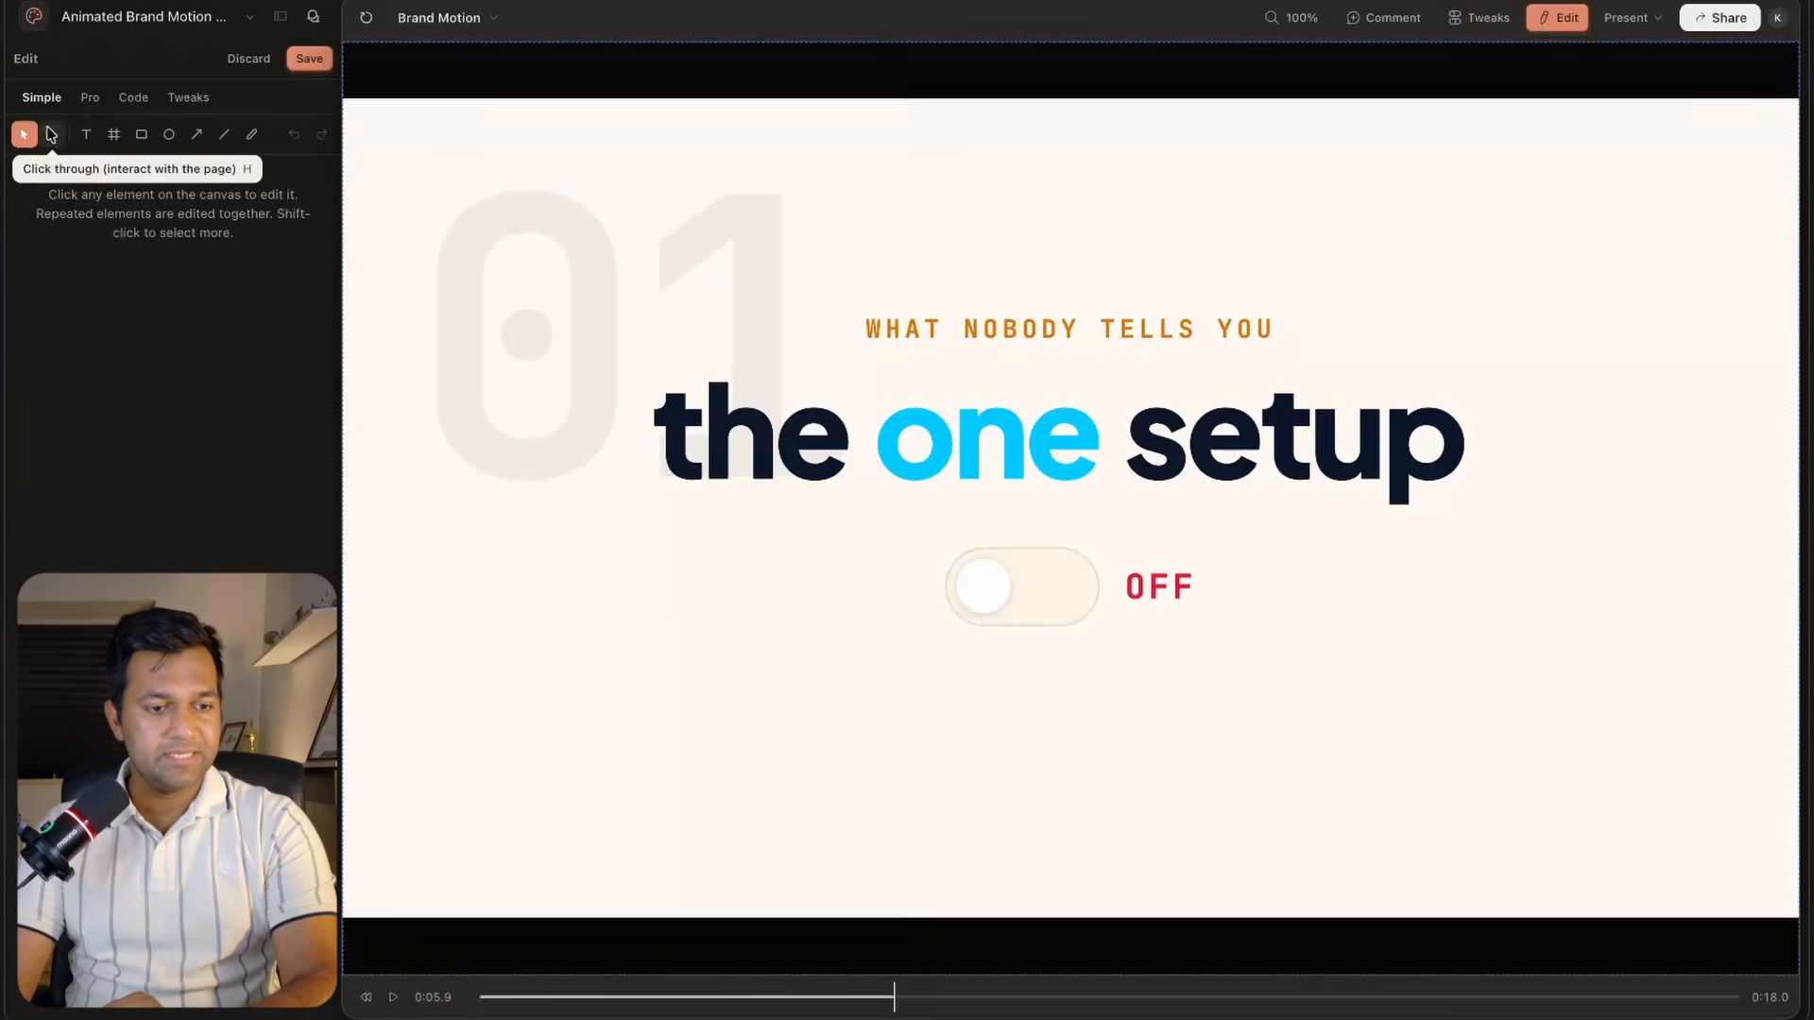
{"action": "left_click", "coordinate": [53, 137]}
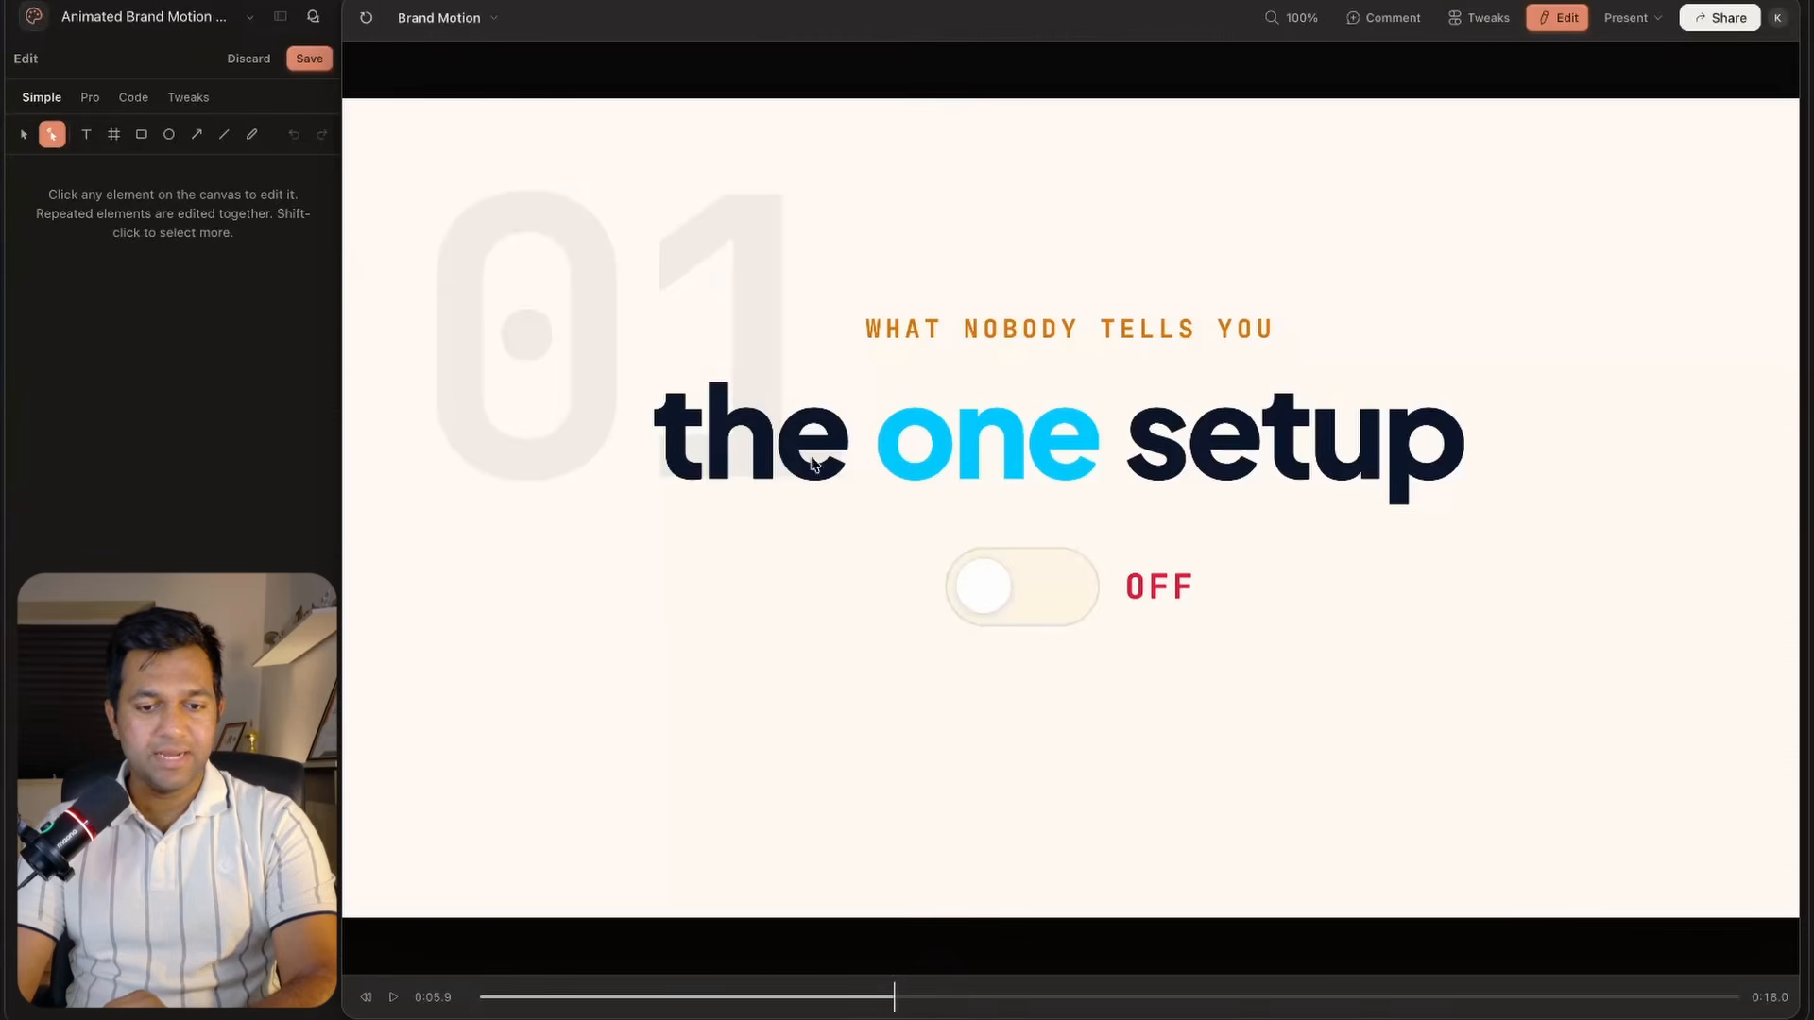
{"action": "left_click", "coordinate": [112, 134]}
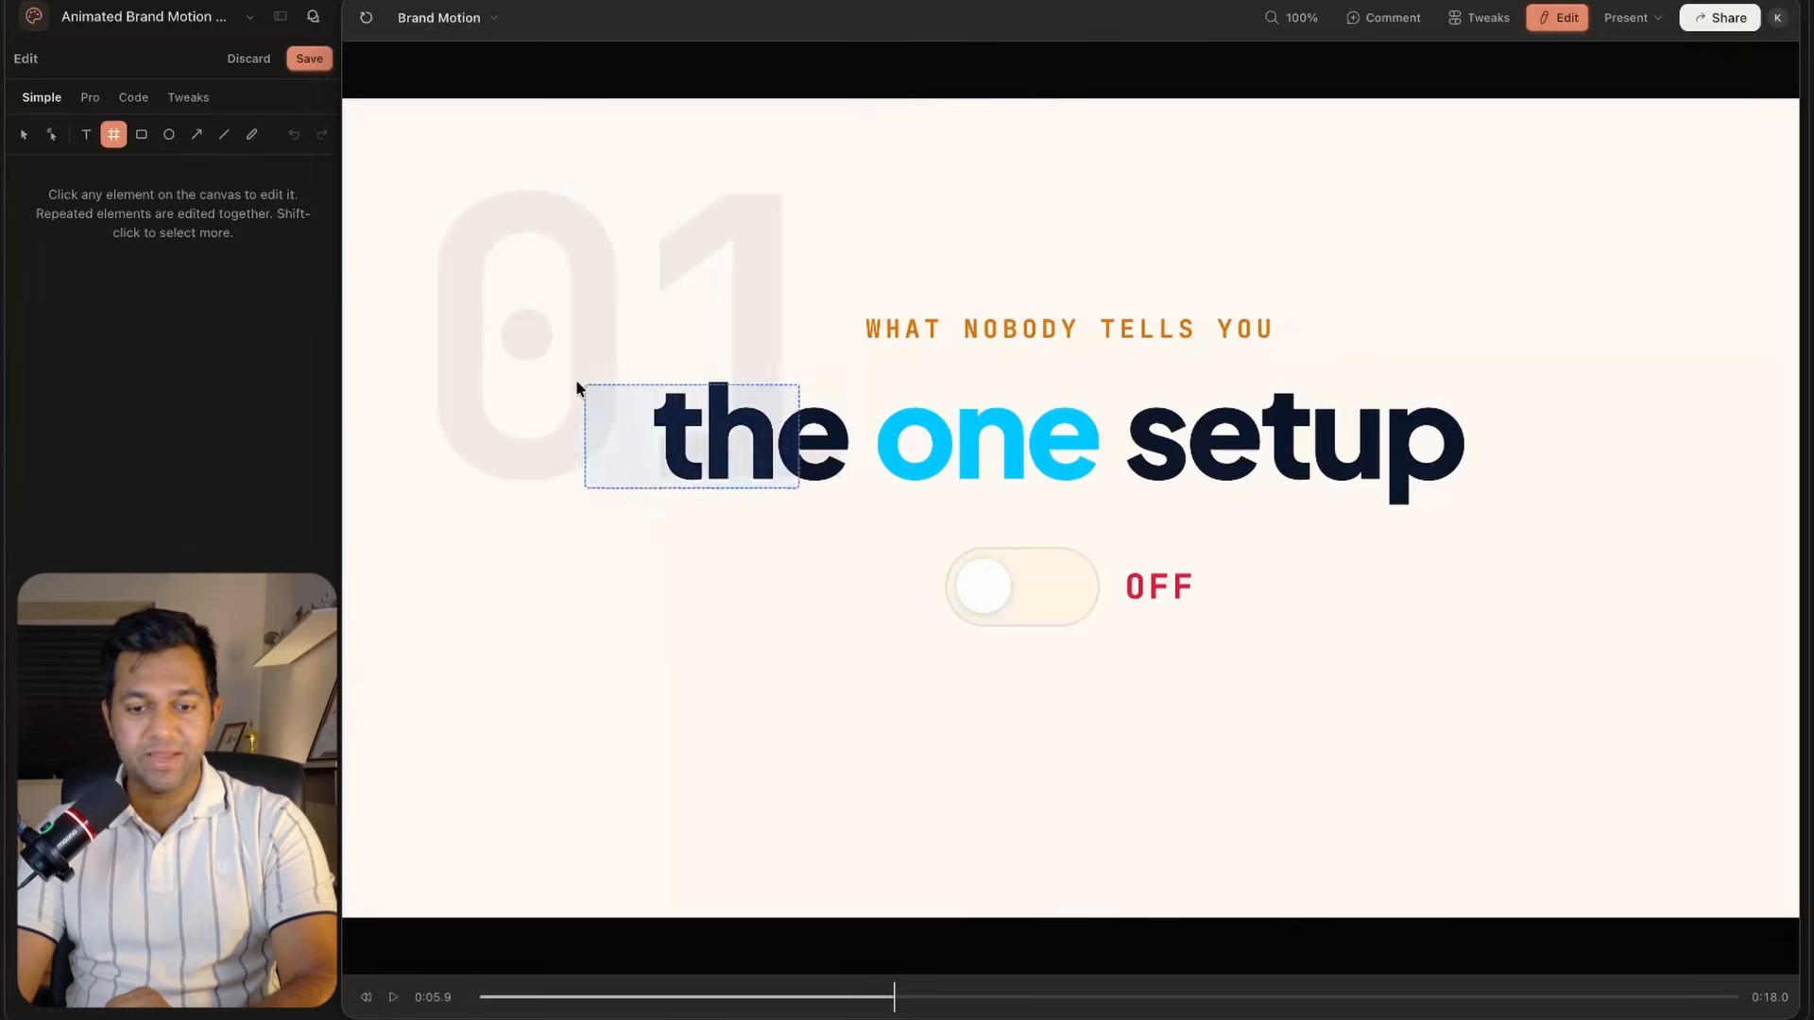
{"action": "left_click", "coordinate": [93, 102]}
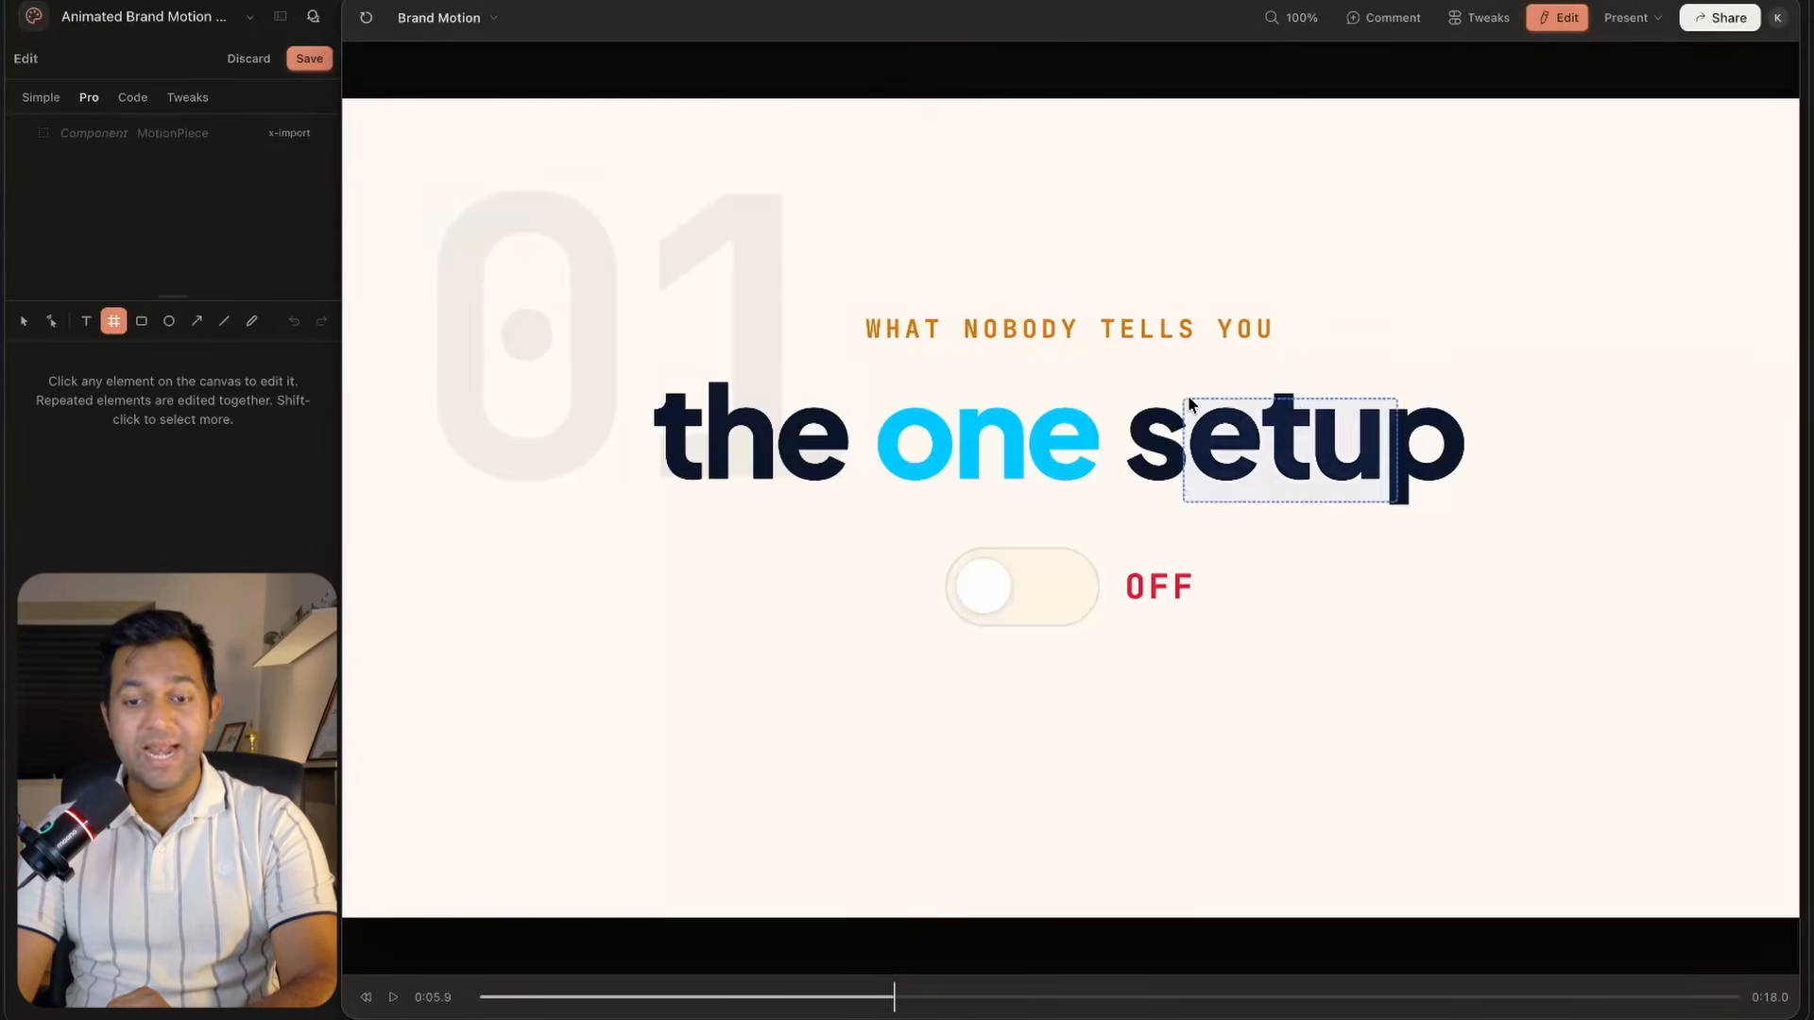
{"action": "left_click", "coordinate": [187, 97]}
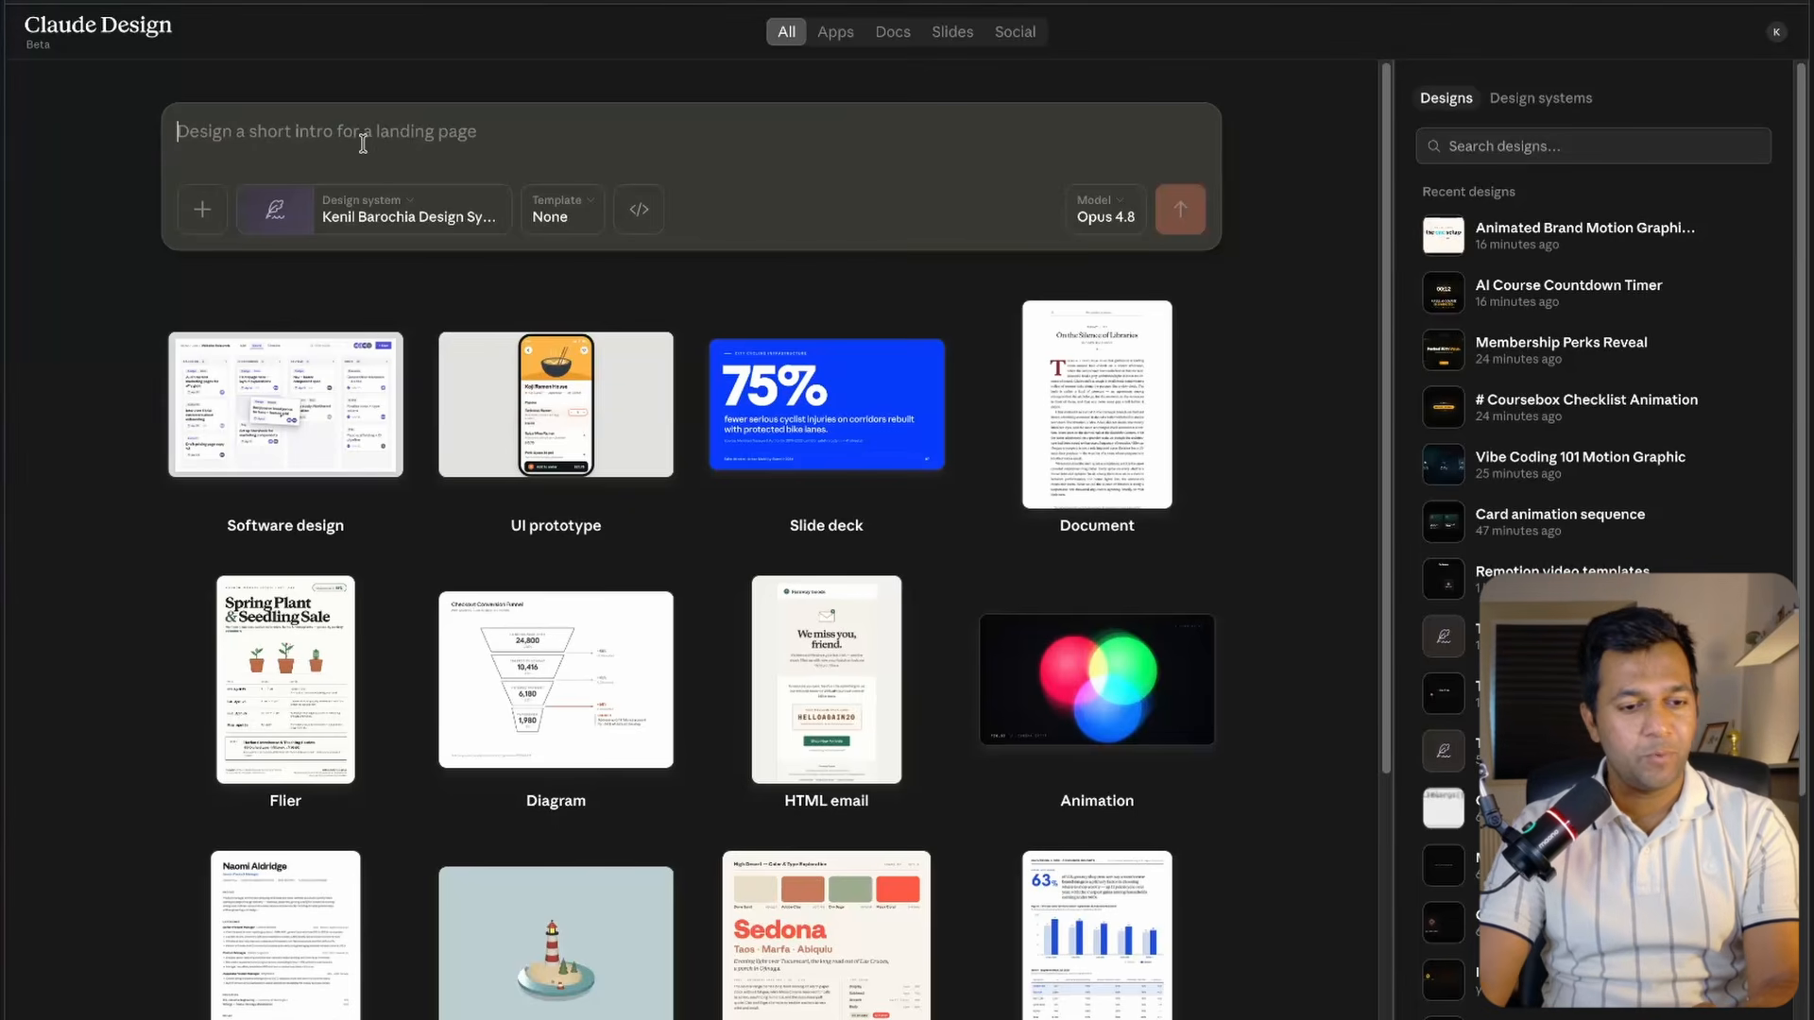
Start a new design by pasting a prompt for a 10-second 100,000-subscriber count-up with confetti, #0A0A0B background, coral #D97757 accent, Inter font.
{"action": "left_click", "coordinate": [430, 217]}
{"action": "left_click", "coordinate": [505, 130]}
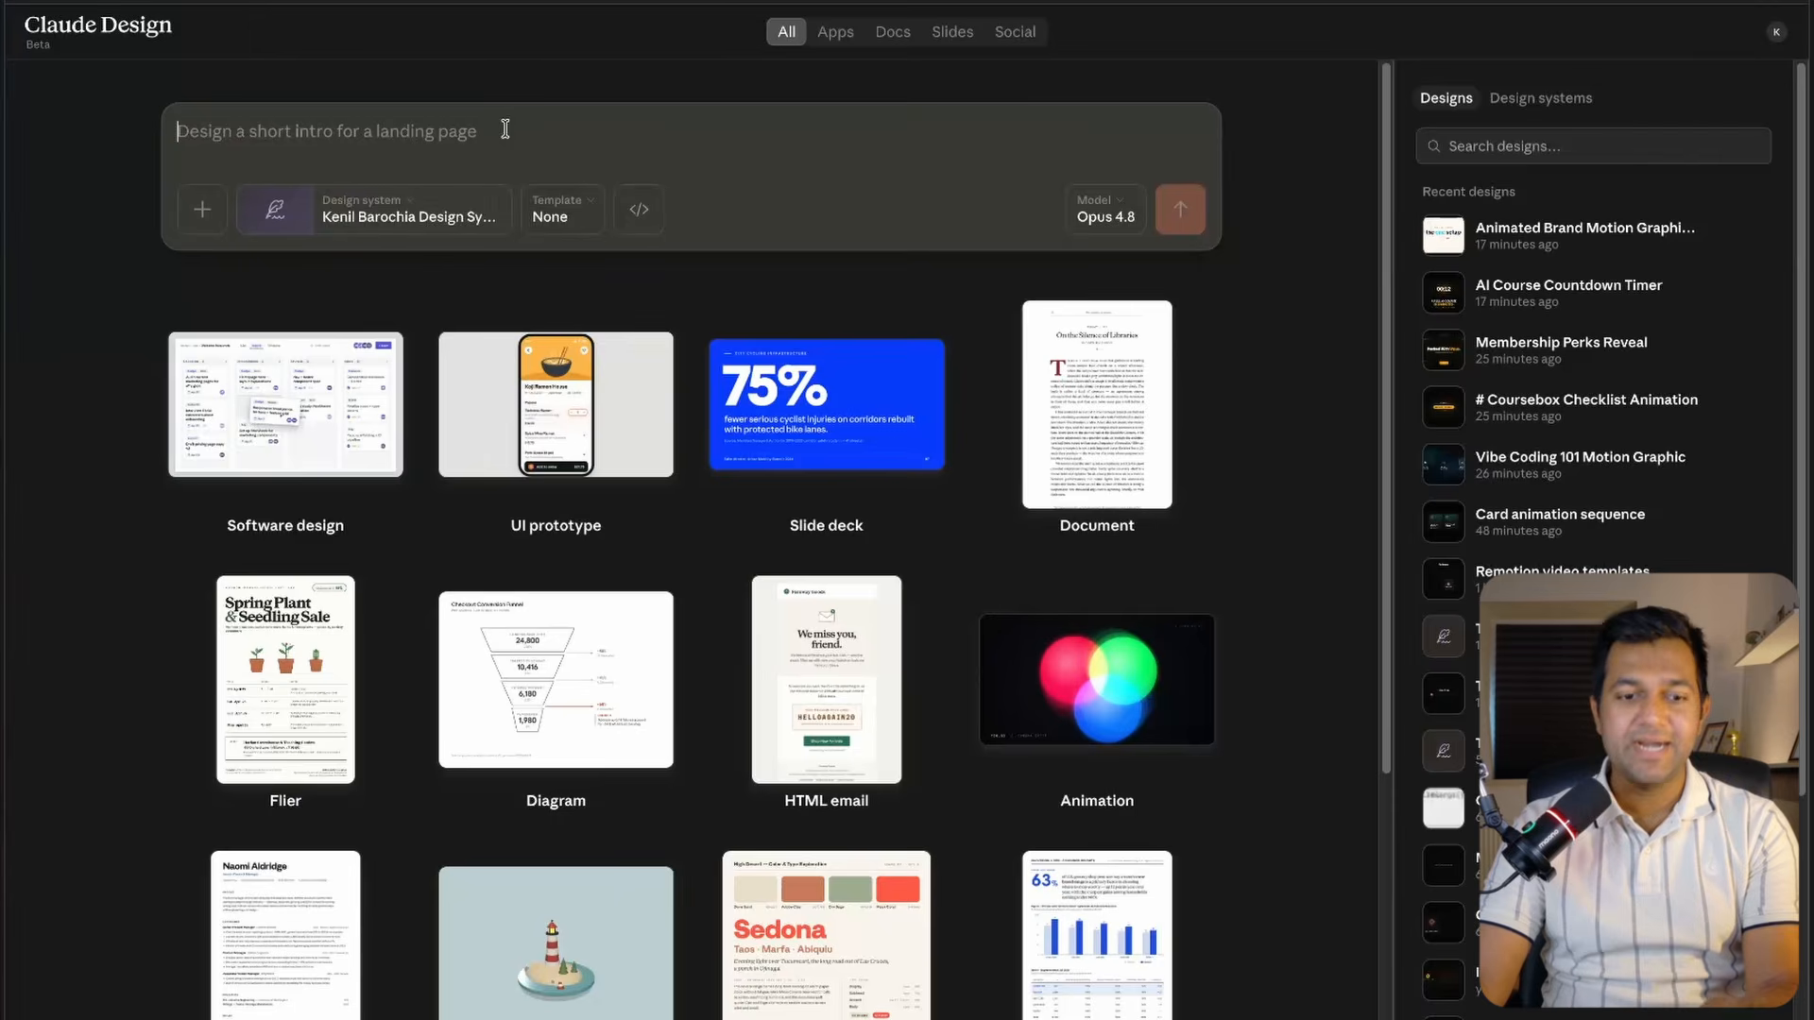
{"action": "type", "text": "Create a 10-second animated motion graphic celebrating hitting 100,000 subscribers: a big bold count-up number lands with a confetti burst, background #0A0A0B, coral accent #D97757, Inter font, floating dust. Loop-safe on the final frame."}
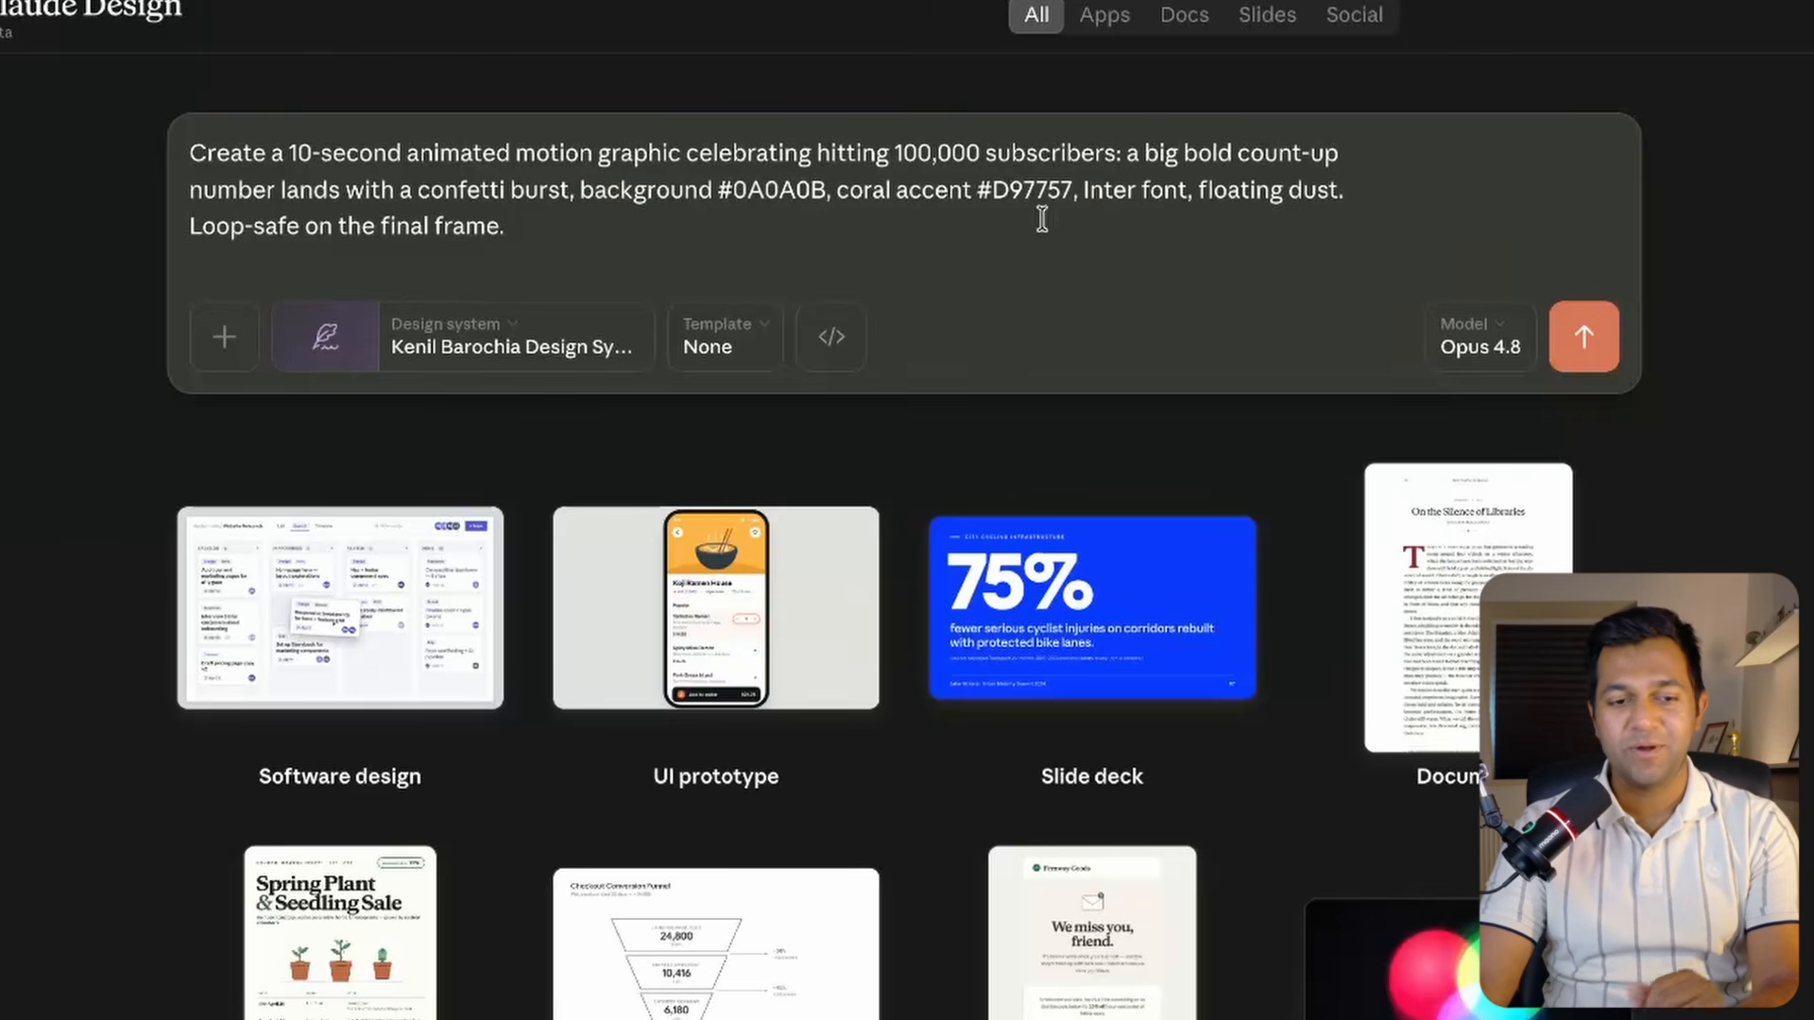
Submit the prompt using the Sonnet 5 model and play the generated animation.
{"action": "left_click", "coordinate": [1467, 331]}
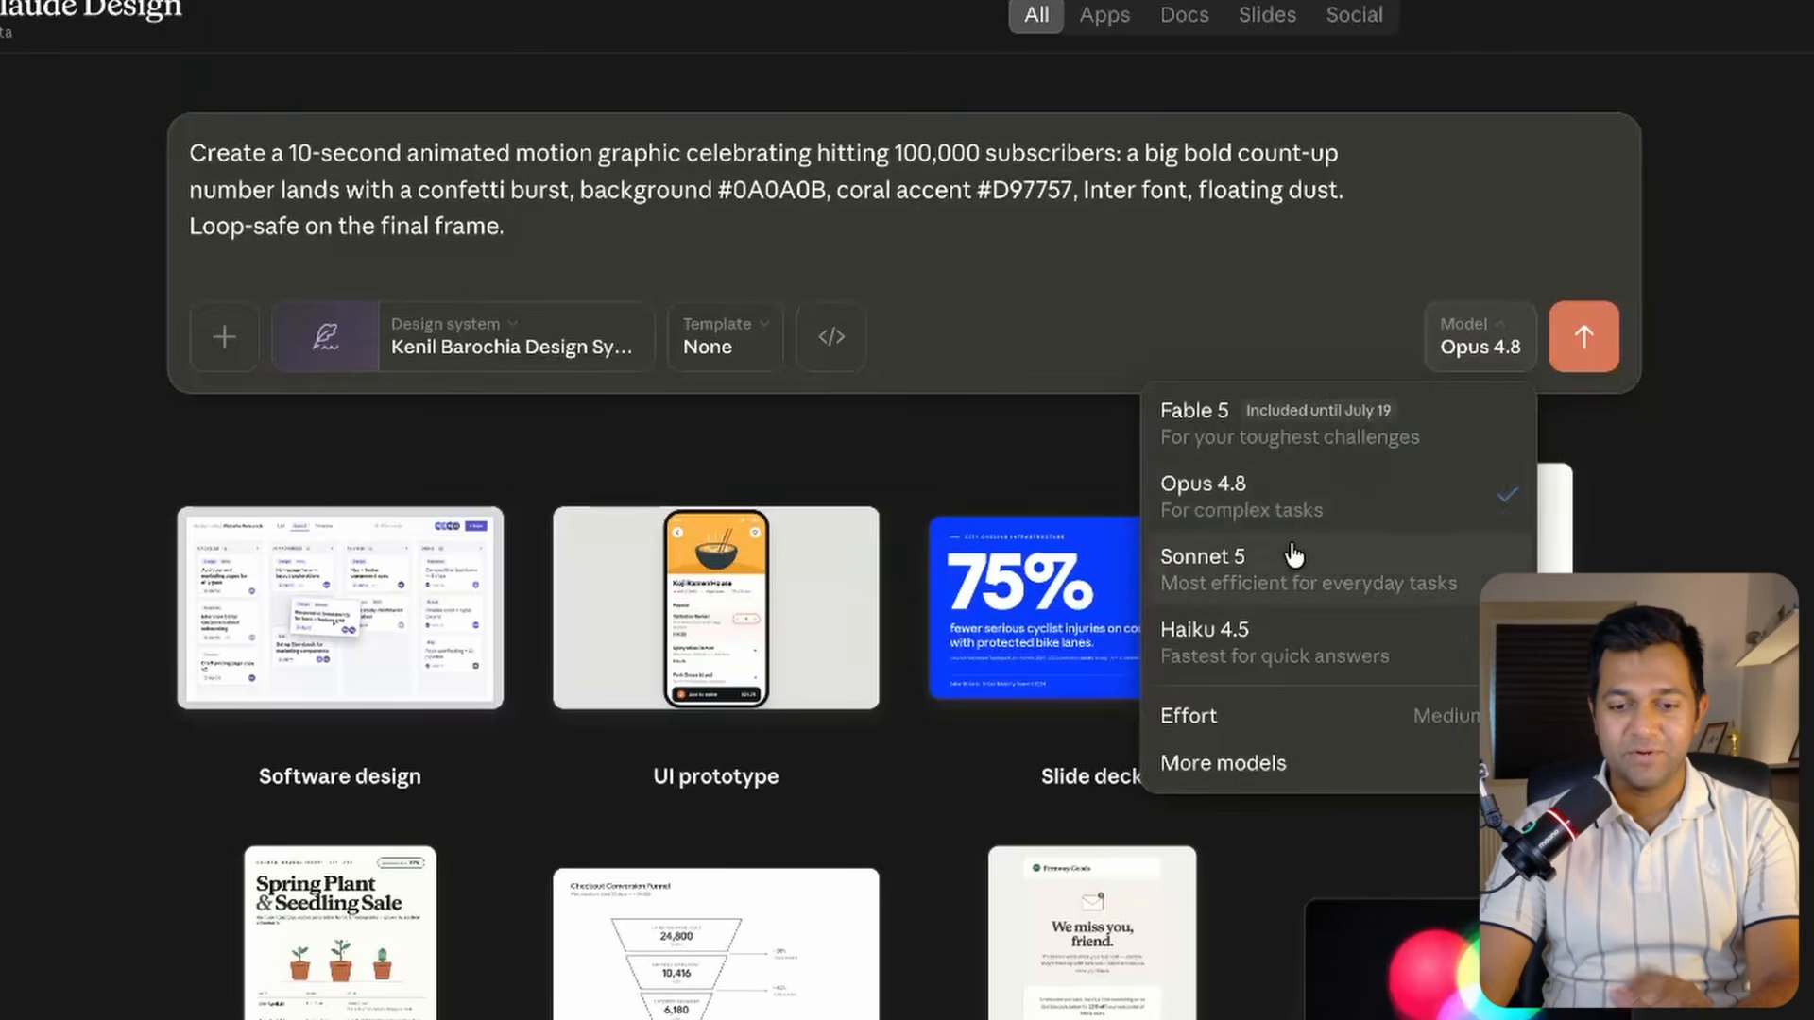
{"action": "left_click", "coordinate": [1290, 574]}
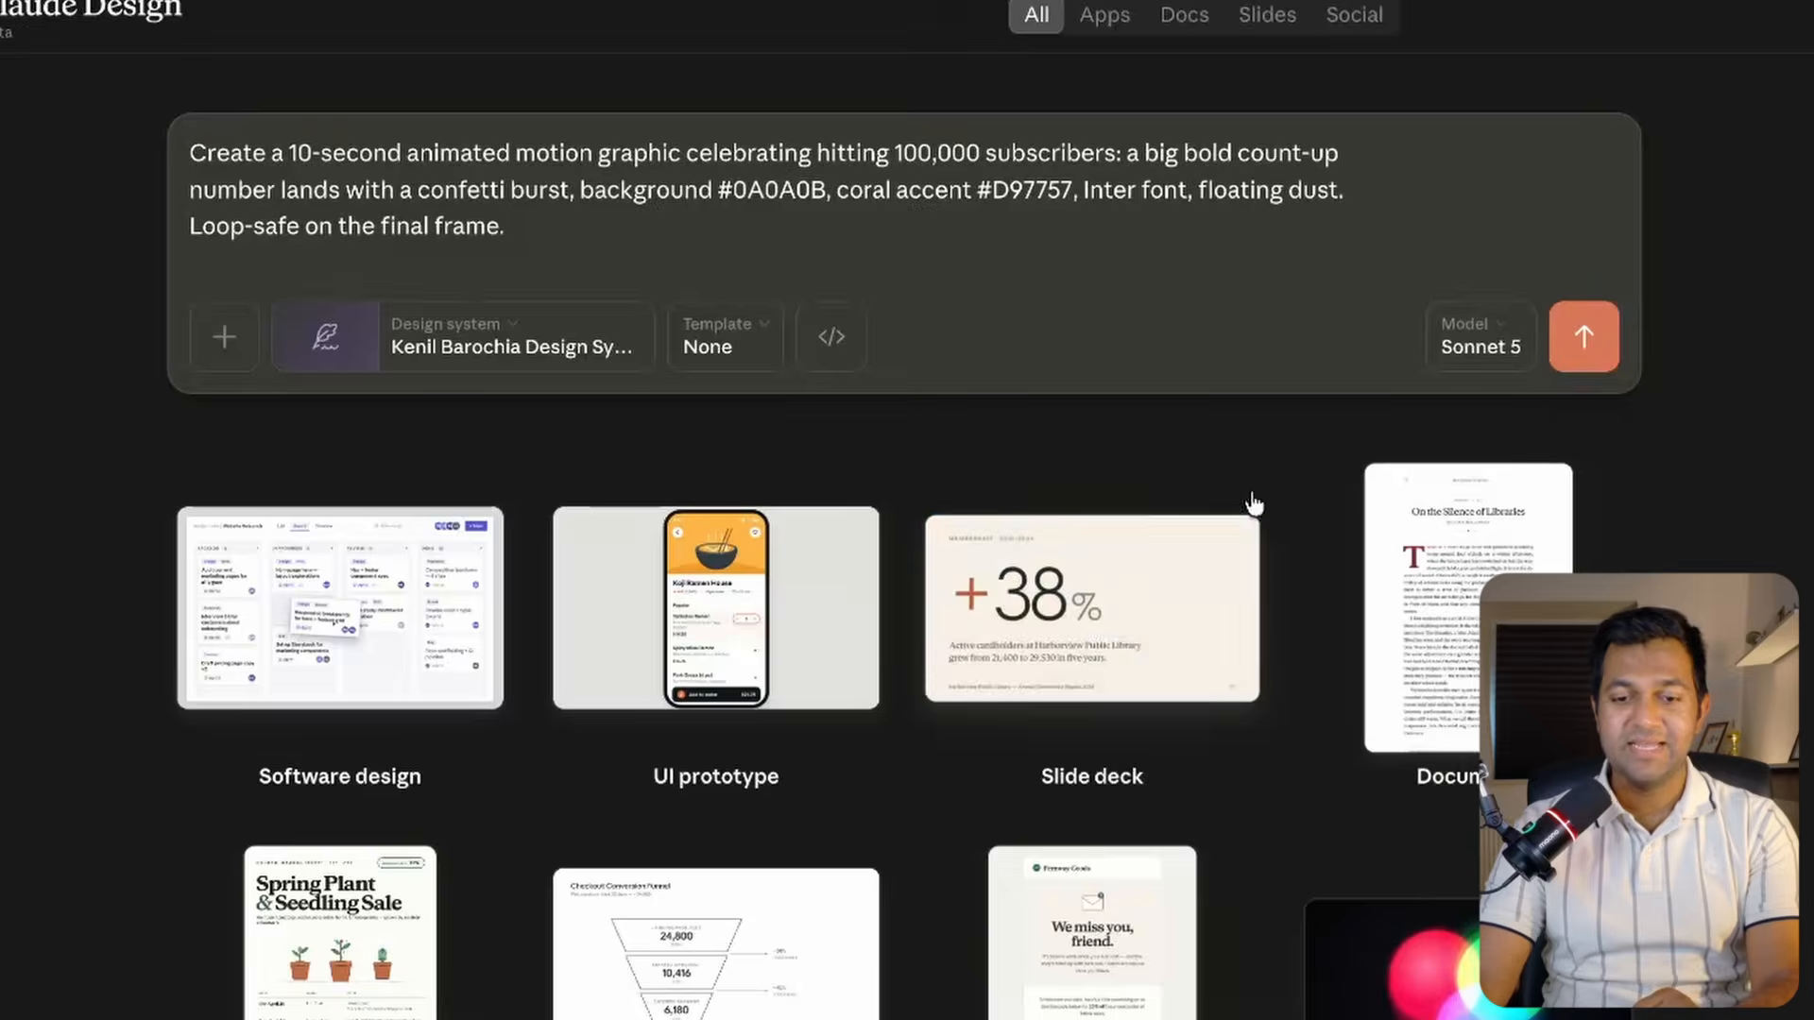
{"action": "left_click", "coordinate": [1585, 338]}
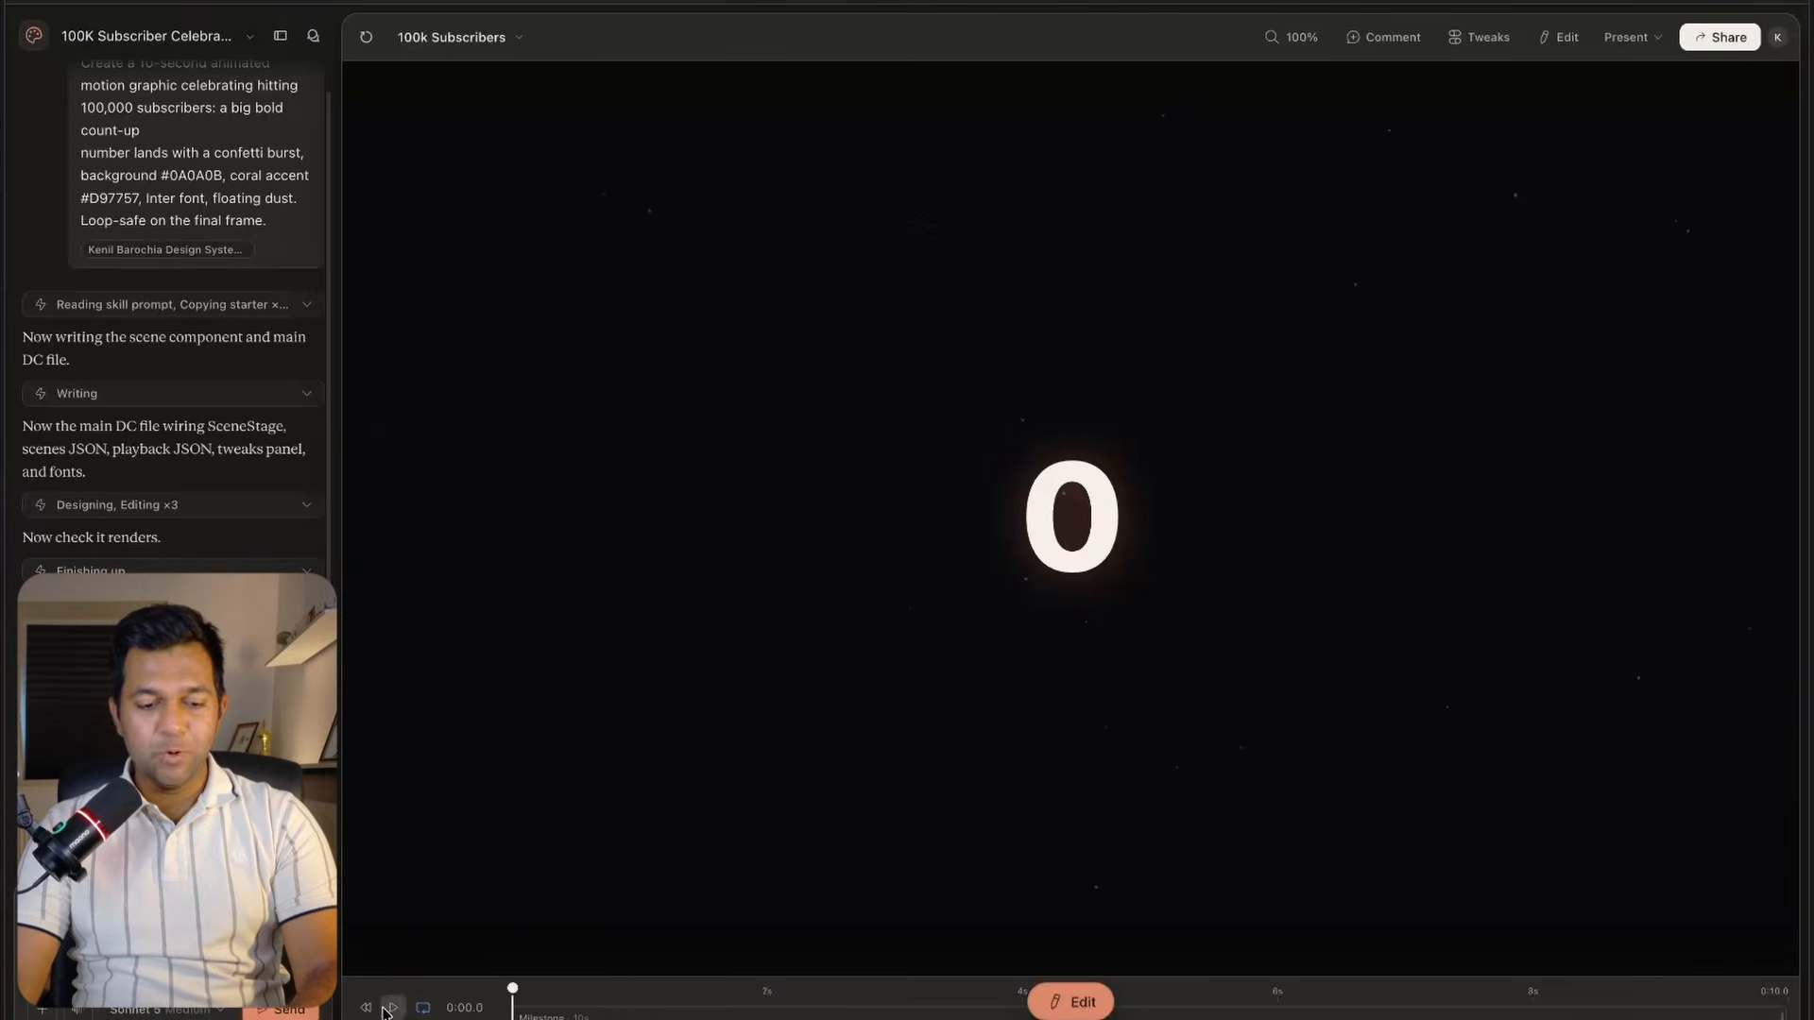
{"action": "left_click", "coordinate": [389, 1008]}
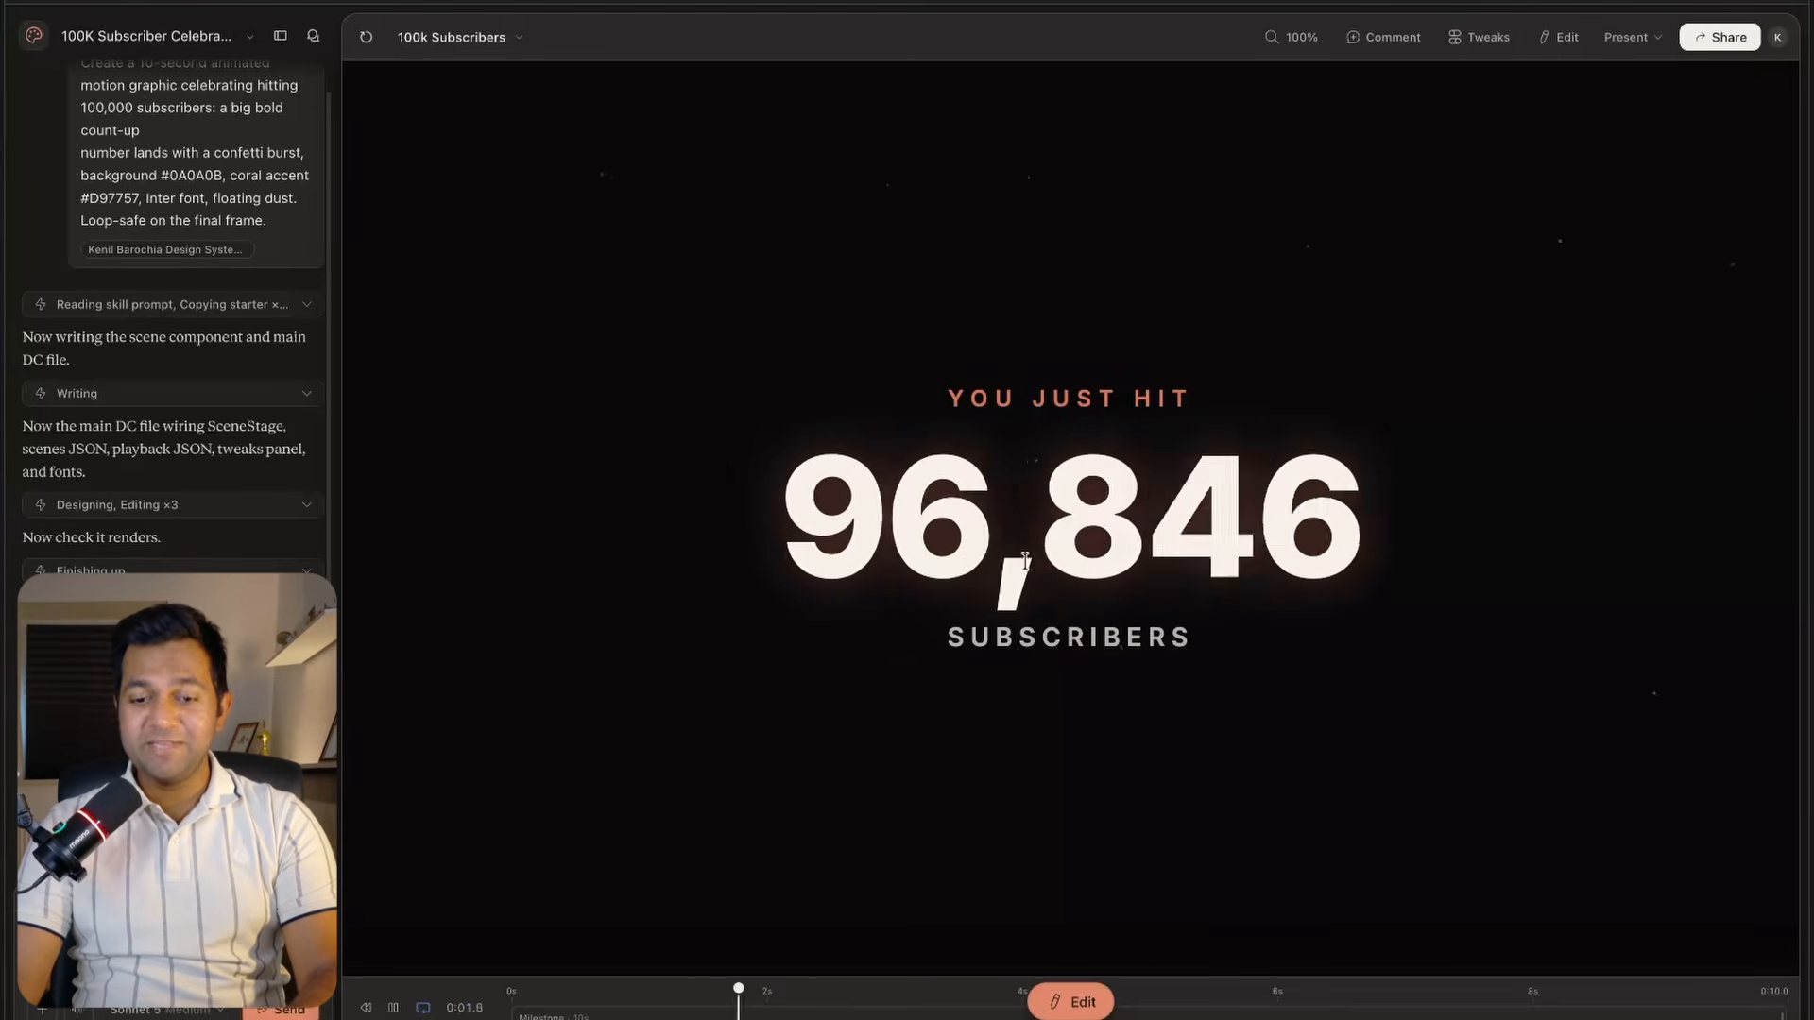